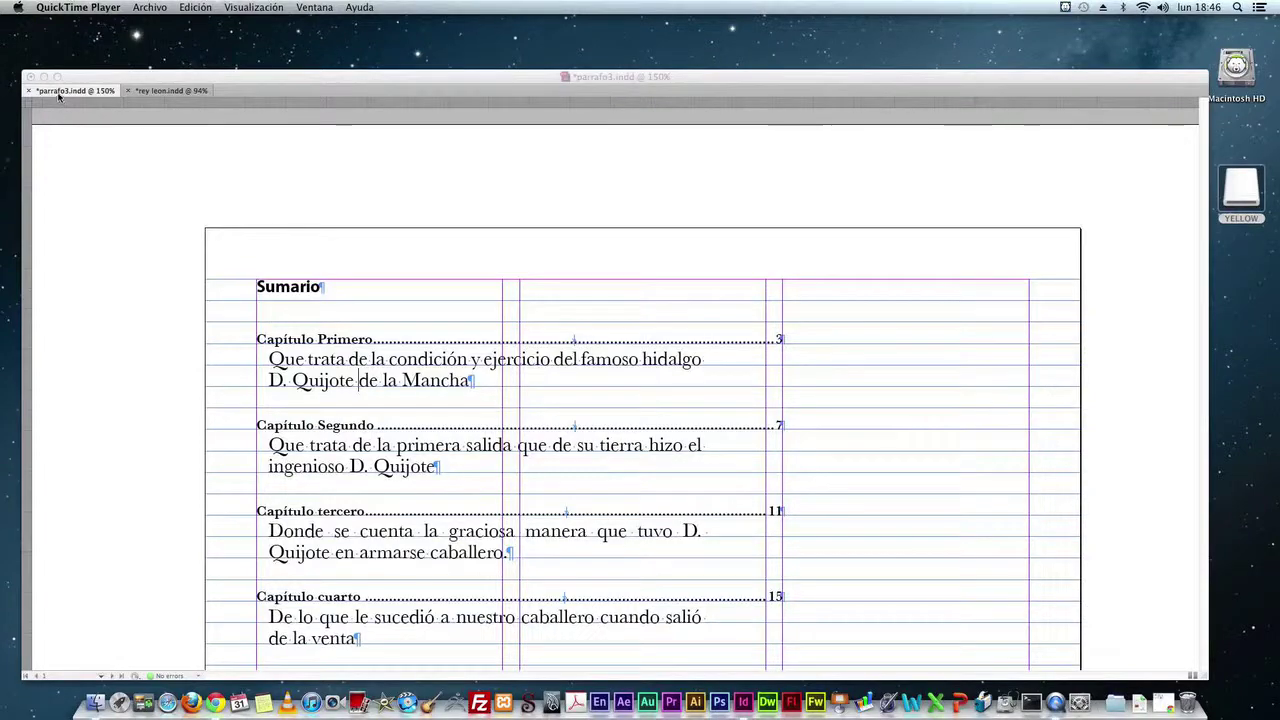
- In the Sumario document, select the word Primero in the Capítulo Primero entry
click(183, 323)
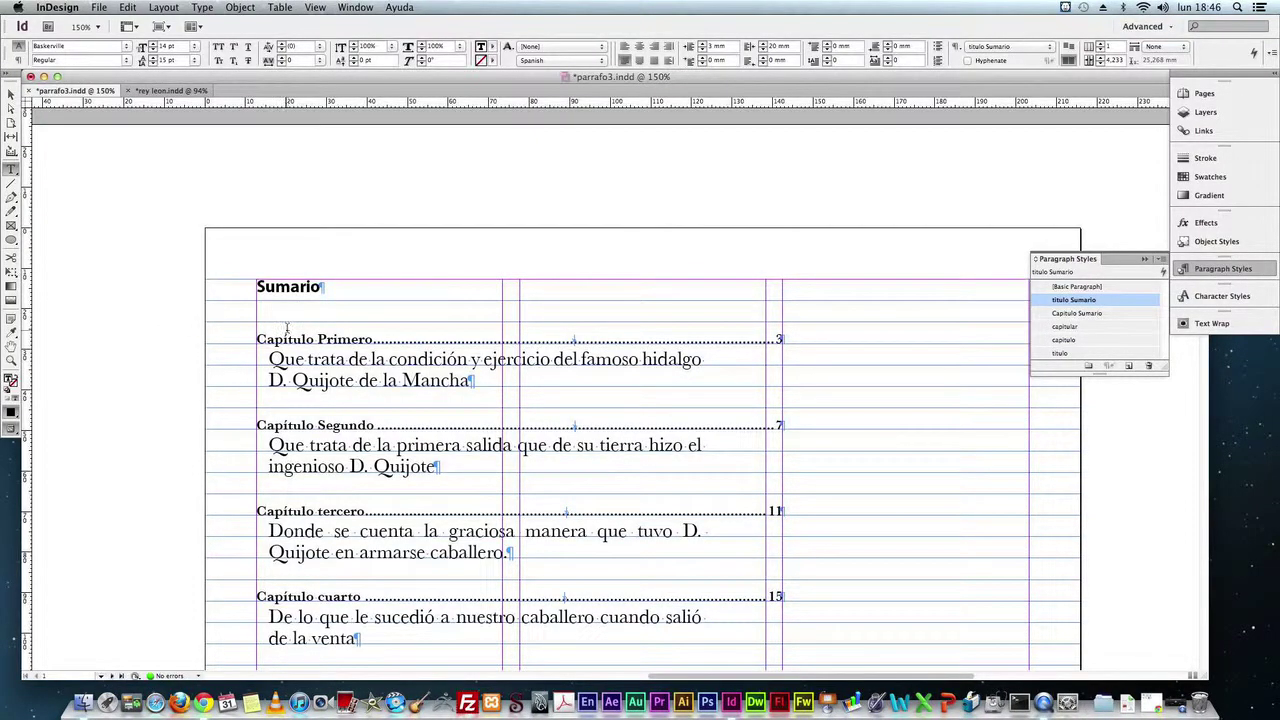
click(372, 340)
drag(366, 340, 318, 340)
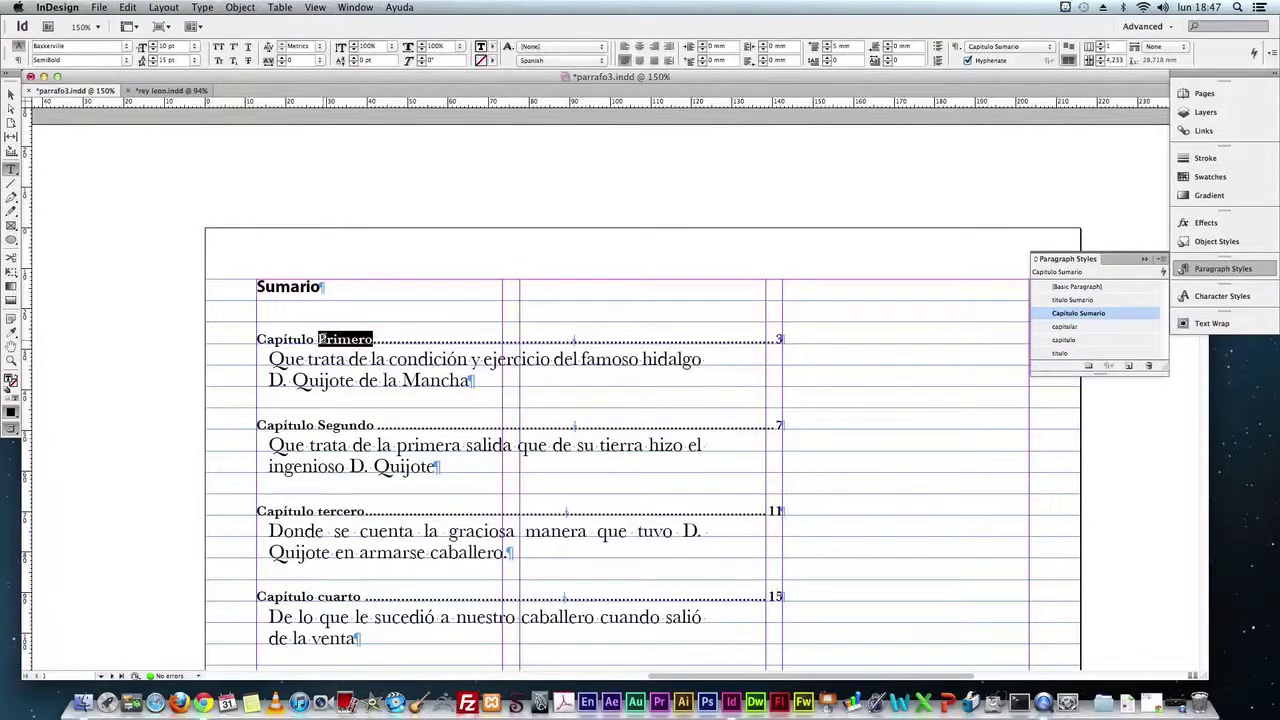
click(1160, 261)
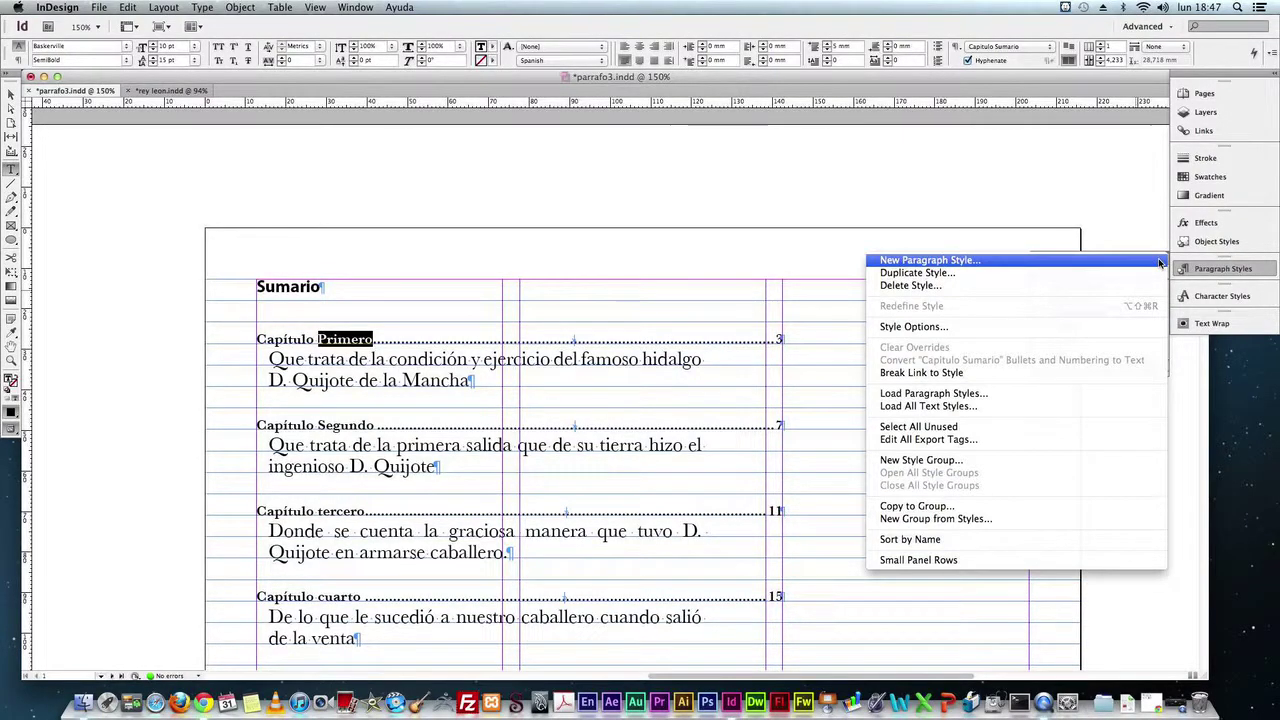
- Set the chapter entry's Keep Options Start Paragraph to In Next Frame
click(1272, 53)
click(1272, 53)
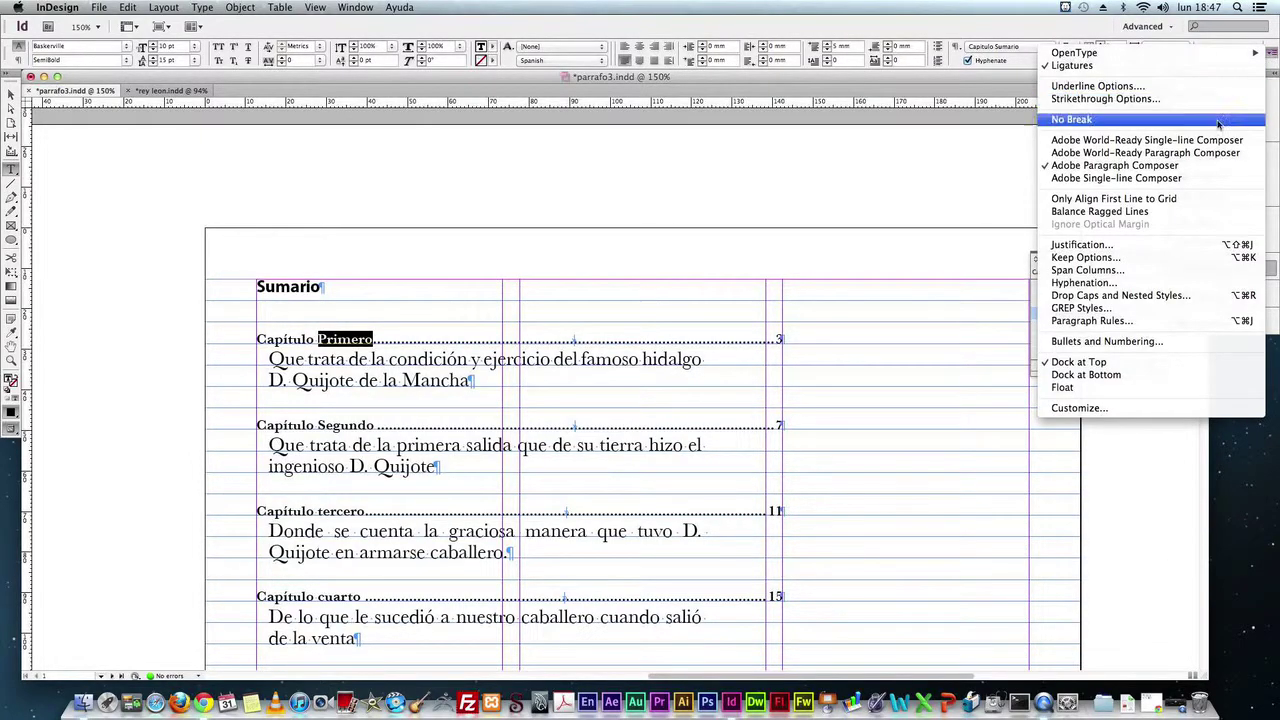
click(1144, 259)
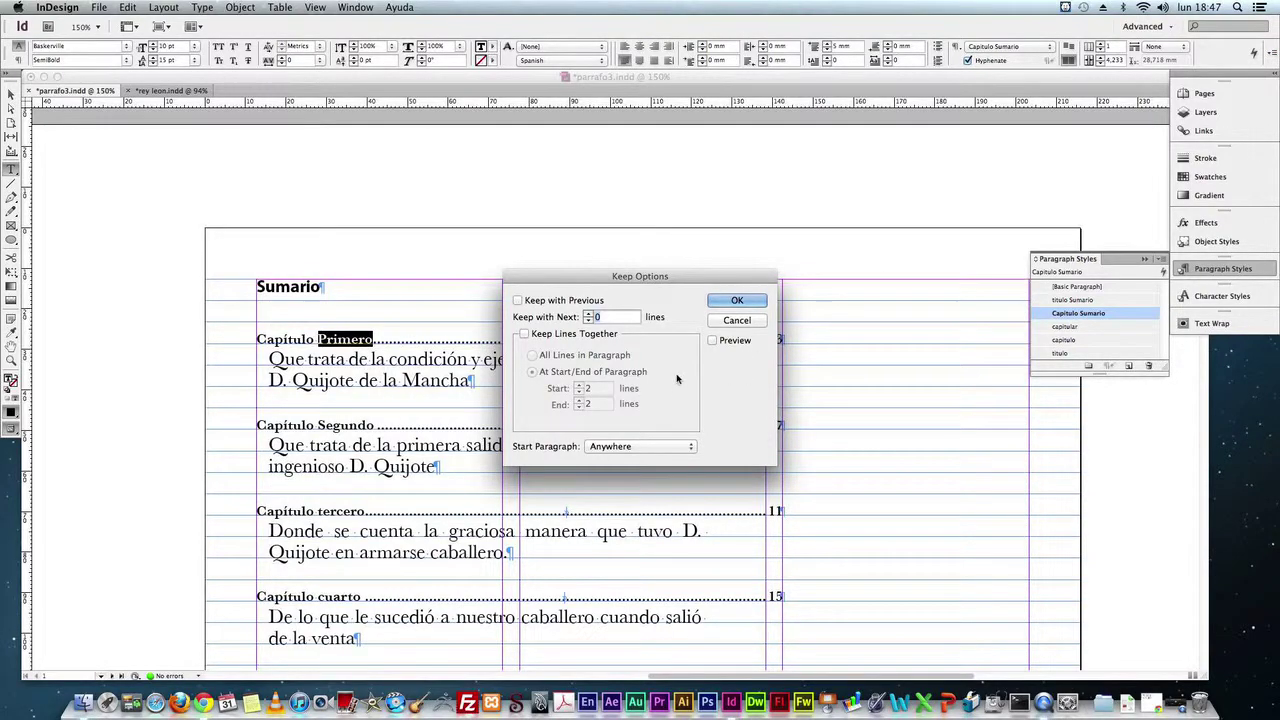
click(690, 449)
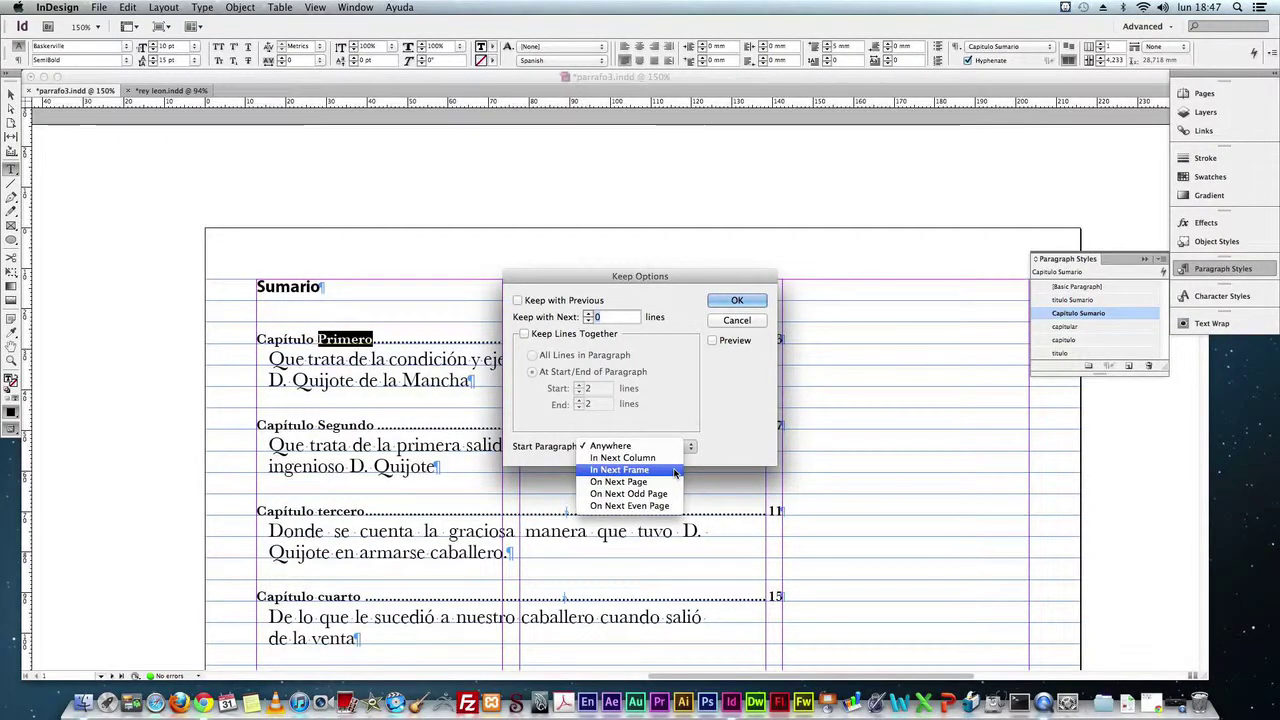
click(675, 471)
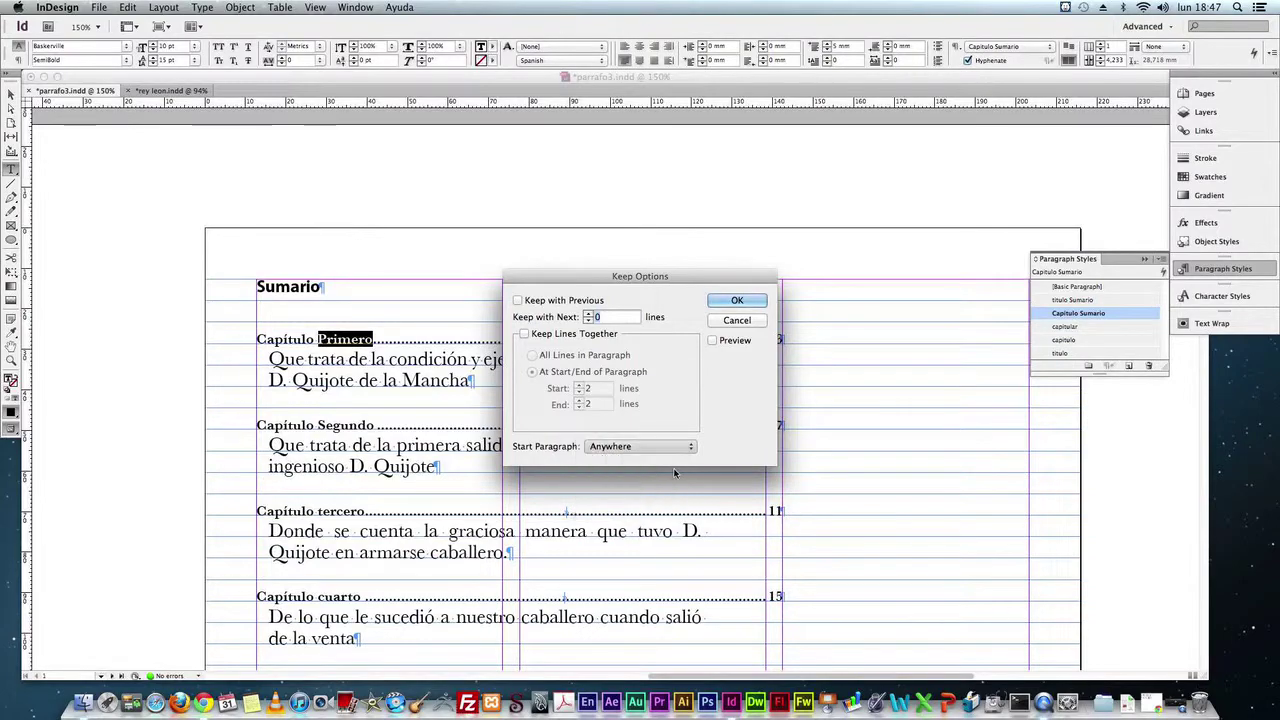
click(740, 300)
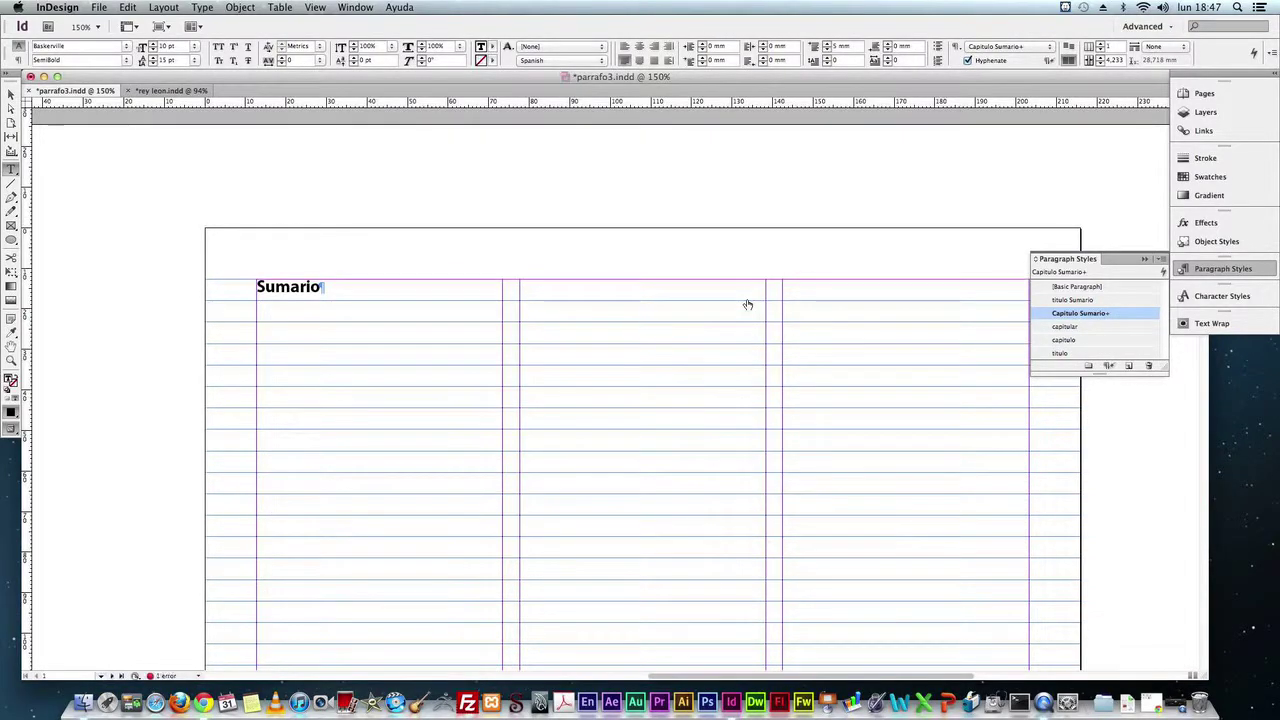
- Review the chapter entries down to Capítulo noveno, then deselect with the Selection tool
scroll(628, 393, down, 2)
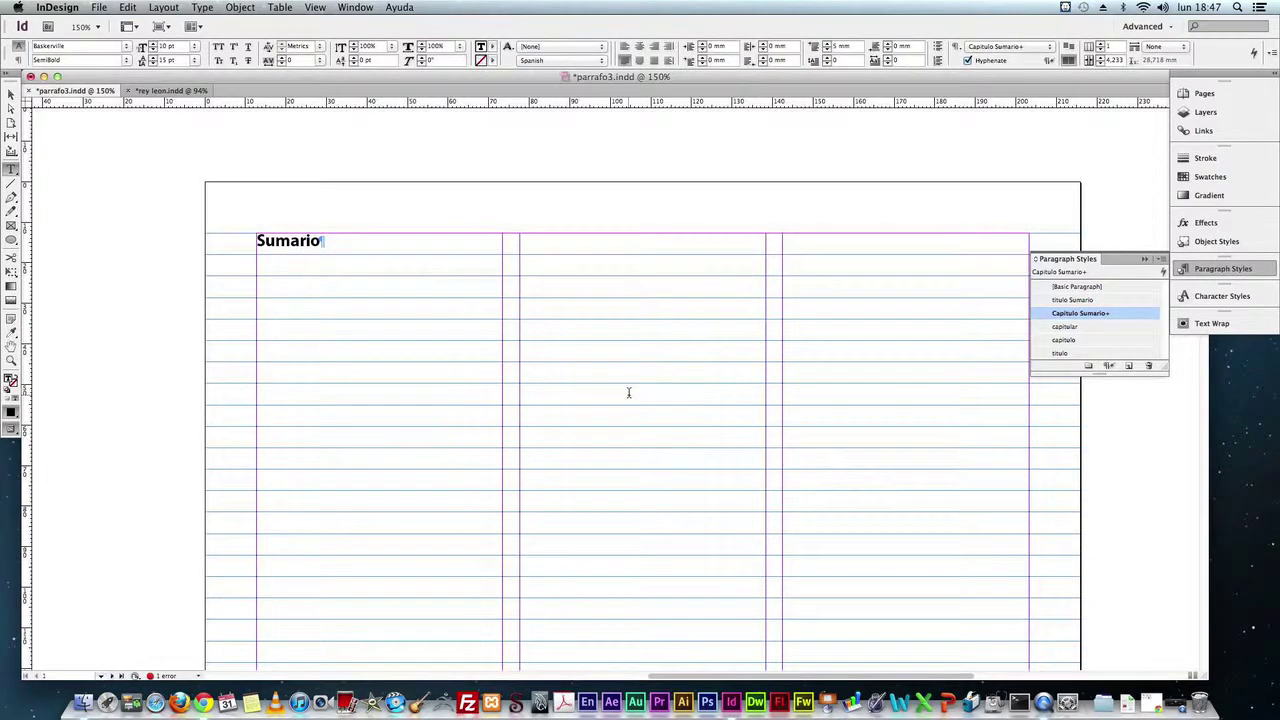
scroll(628, 393, down, 3)
scroll(628, 393, down, 5)
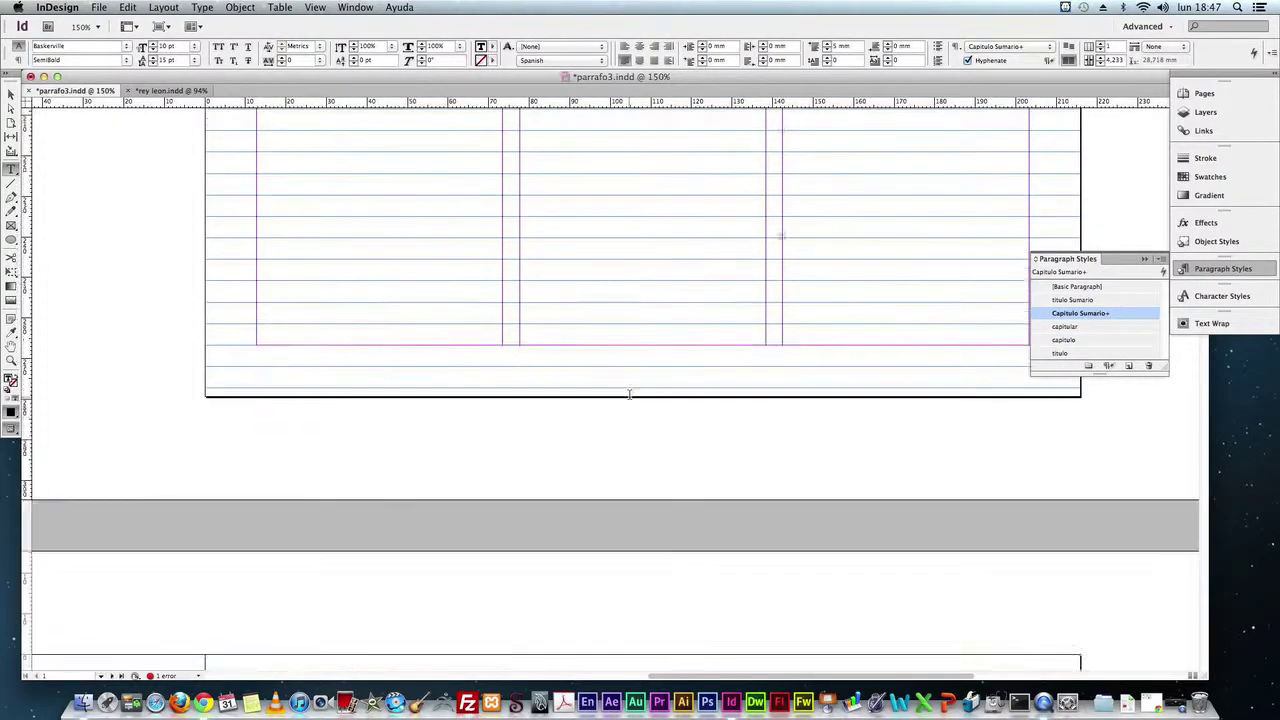
scroll(629, 395, up, 5)
scroll(629, 395, up, 5)
scroll(629, 395, down, 1)
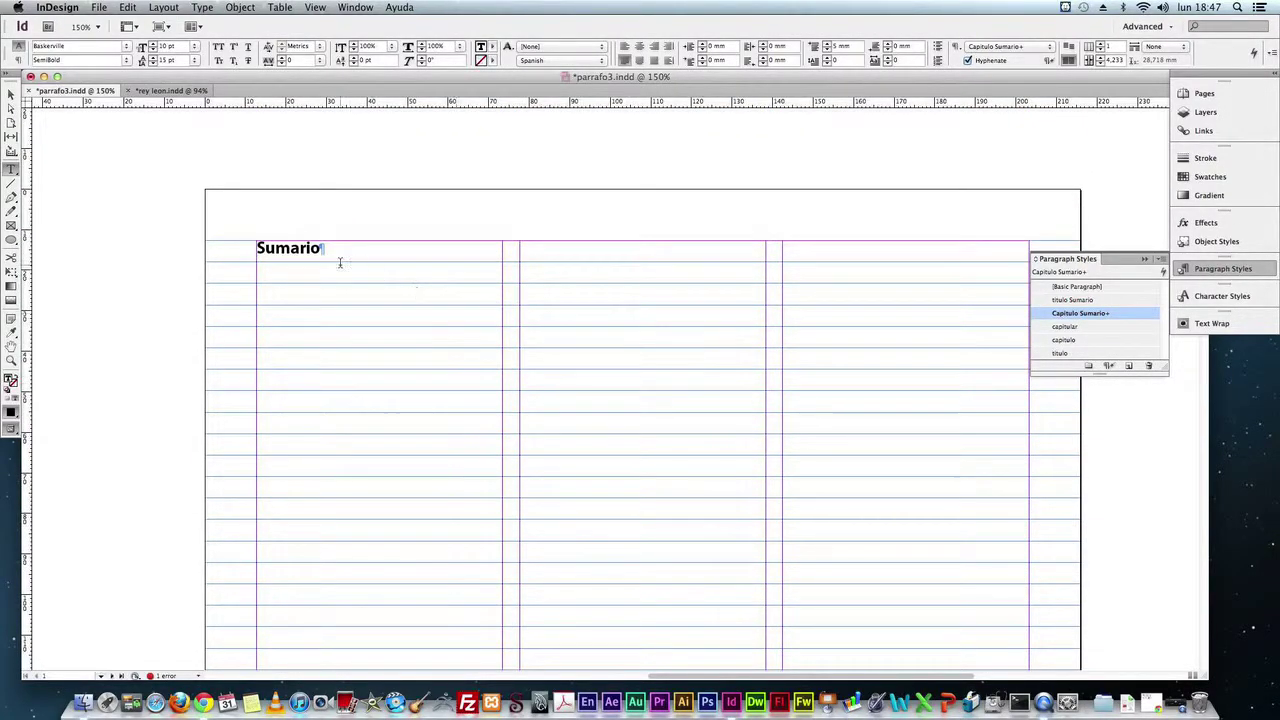
scroll(600, 343, up, 1)
scroll(607, 334, down, 3)
scroll(607, 334, down, 5)
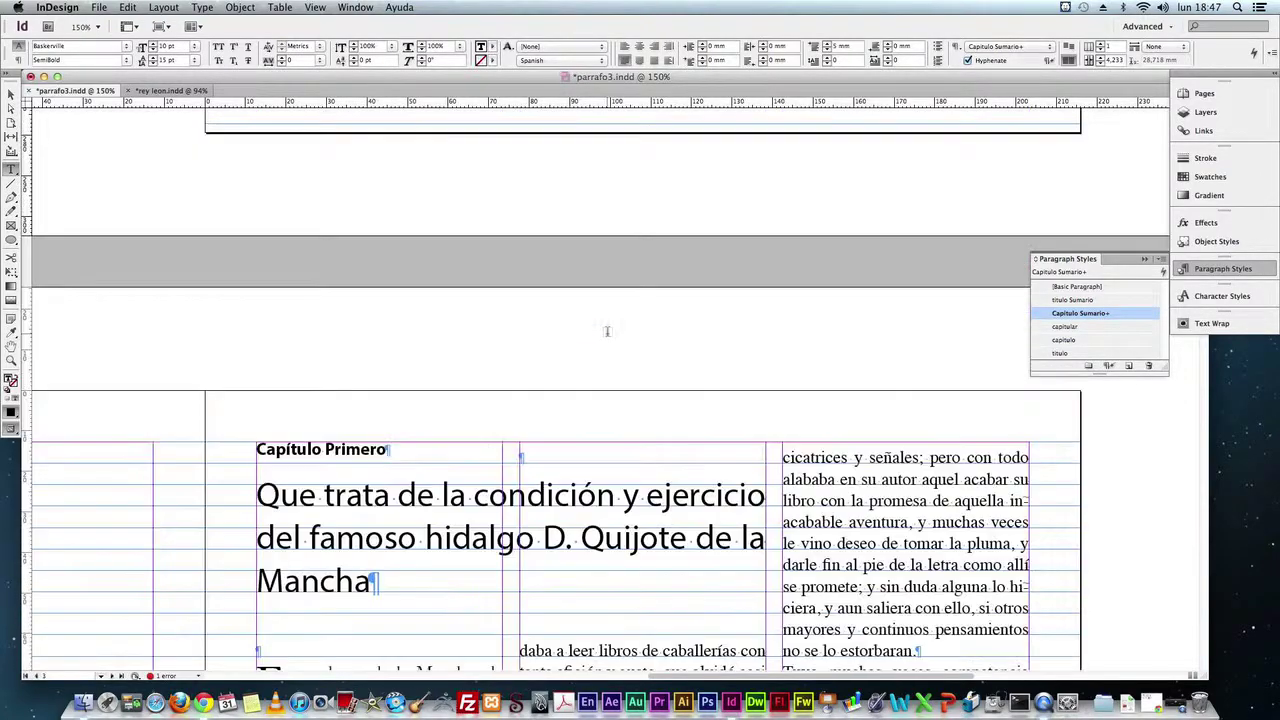
scroll(608, 331, up, 2)
scroll(608, 331, up, 2)
scroll(608, 331, up, 3)
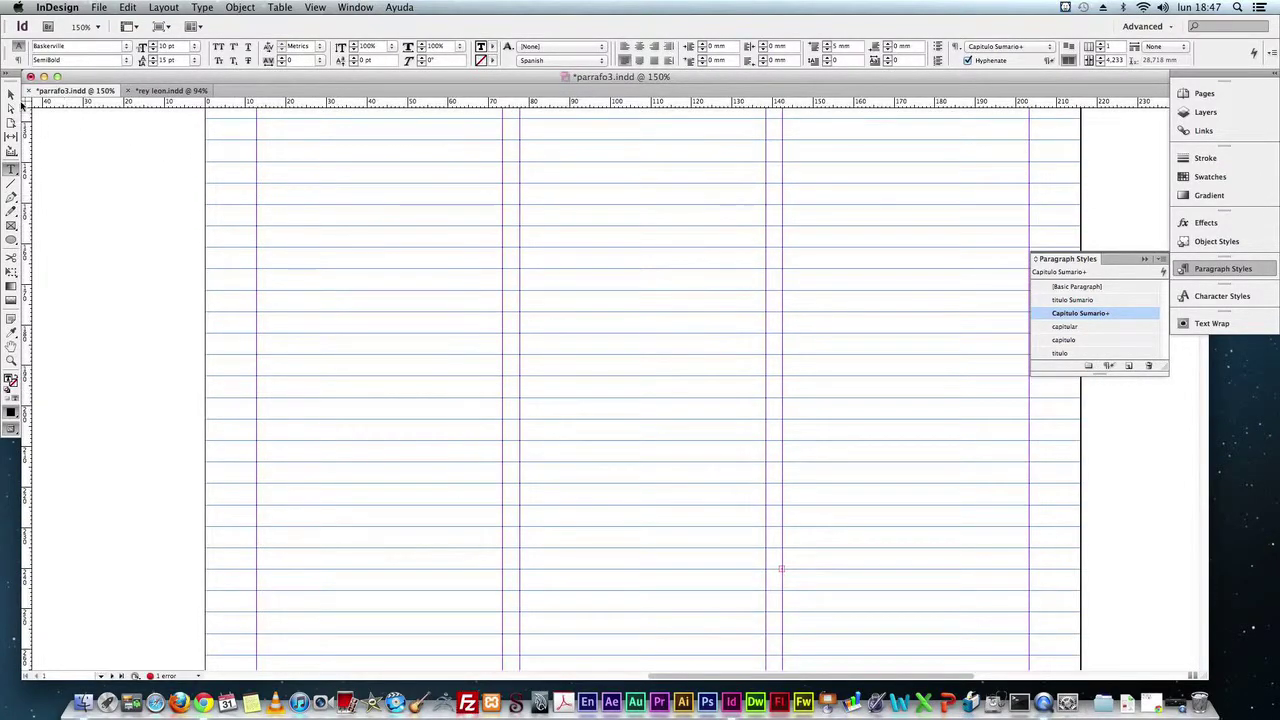
click(11, 93)
scroll(820, 550, down, 4)
scroll(818, 549, up, 3)
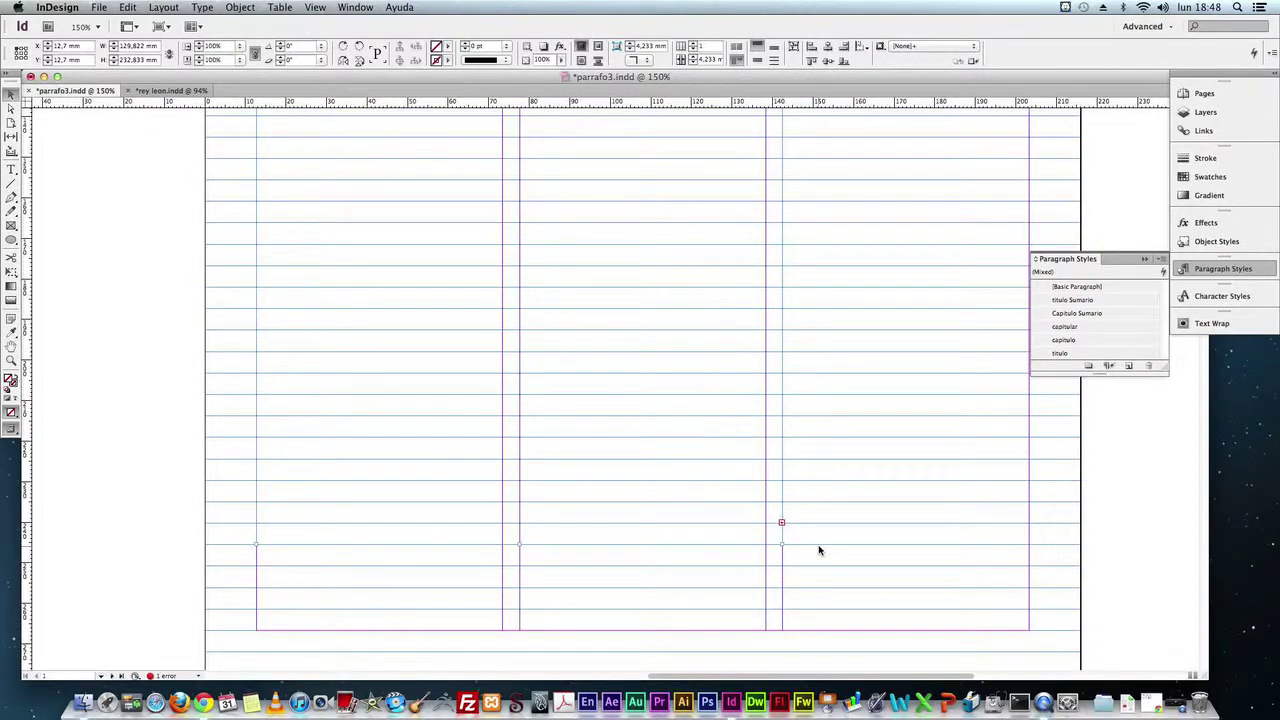
click(818, 549)
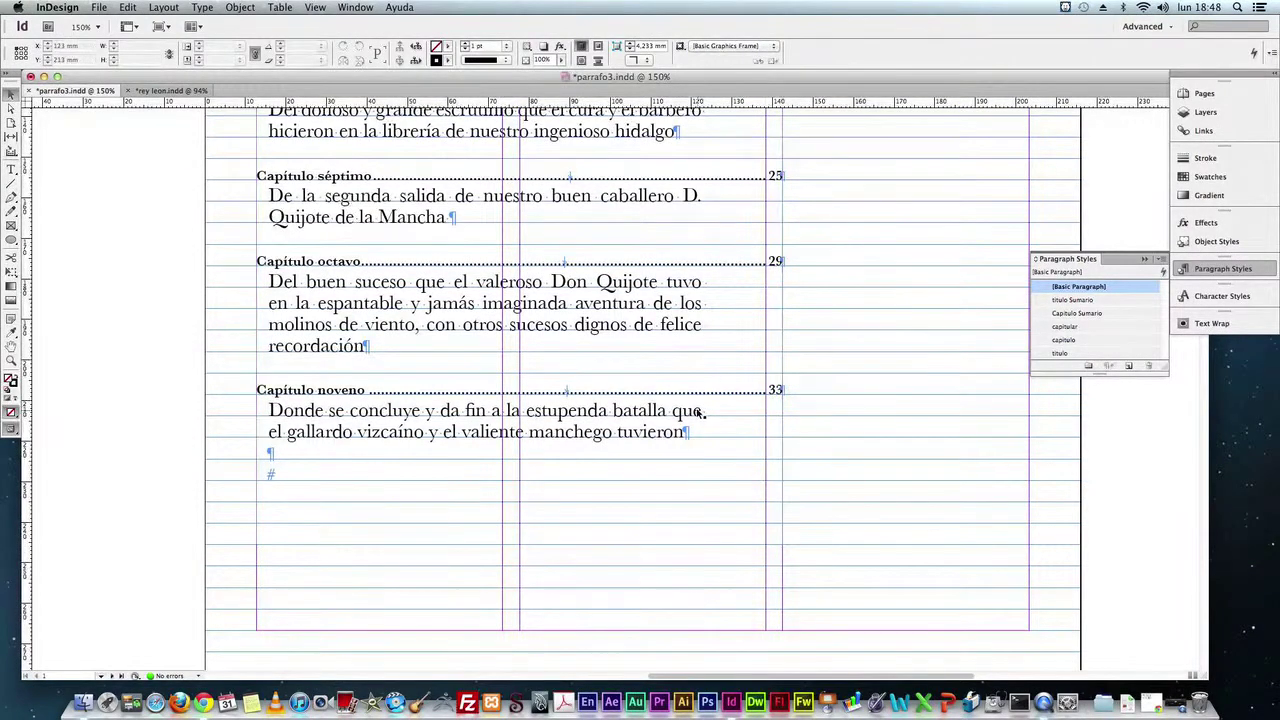
- Select the Sumario text frame and check that it ends at Capítulo noveno
scroll(686, 414, up, 5)
scroll(503, 373, up, 3)
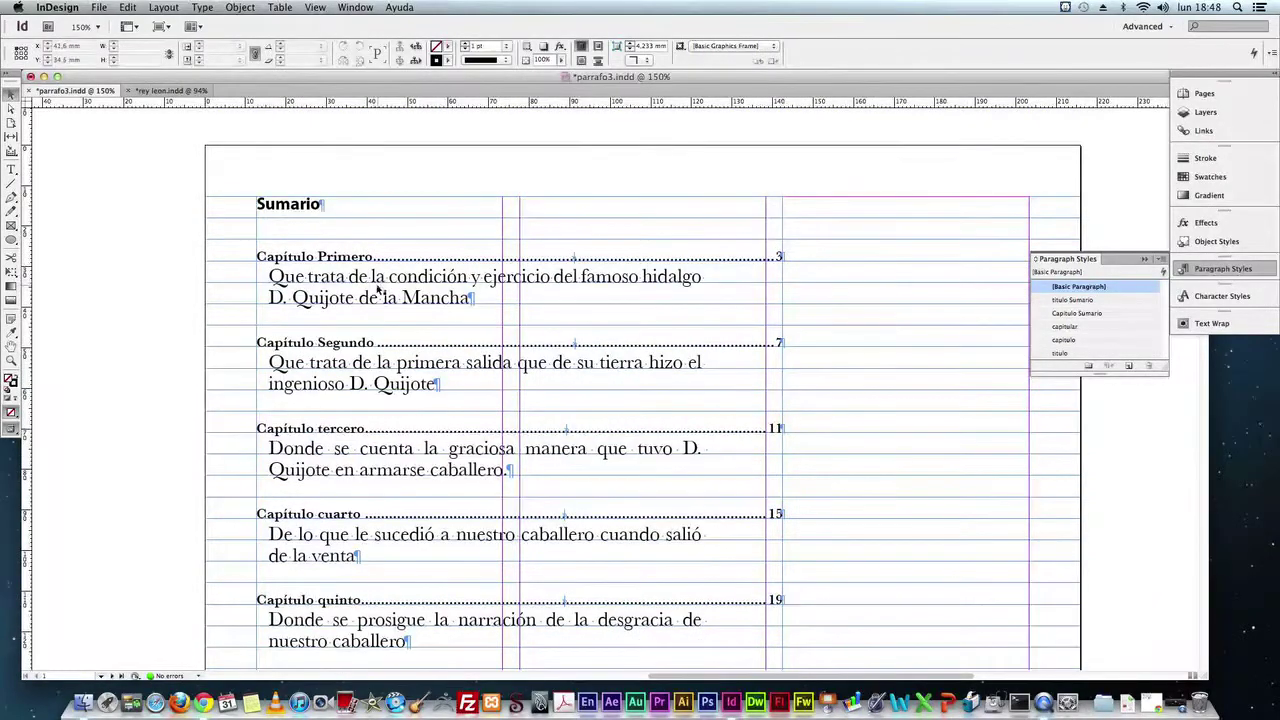
scroll(465, 310, down, 1)
scroll(465, 310, down, 7)
scroll(467, 311, down, 1)
scroll(468, 311, down, 3)
scroll(471, 312, up, 5)
scroll(471, 312, up, 8)
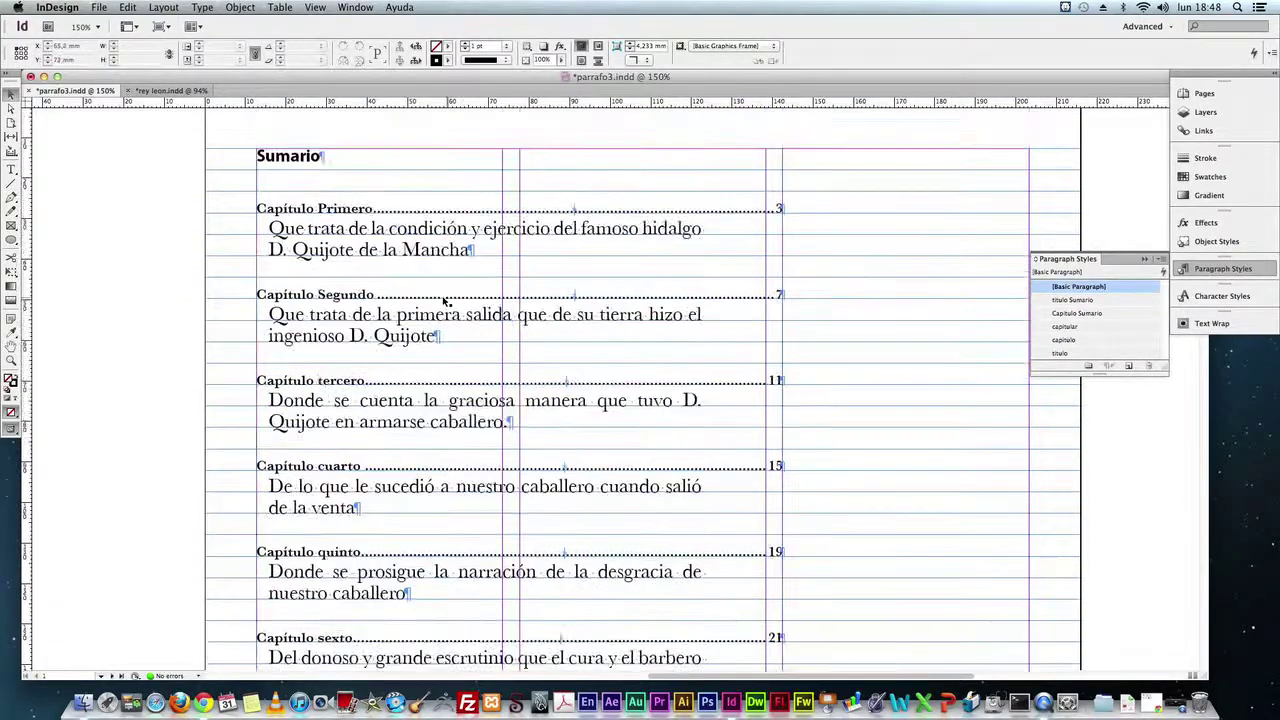
scroll(443, 294, up, 3)
click(307, 296)
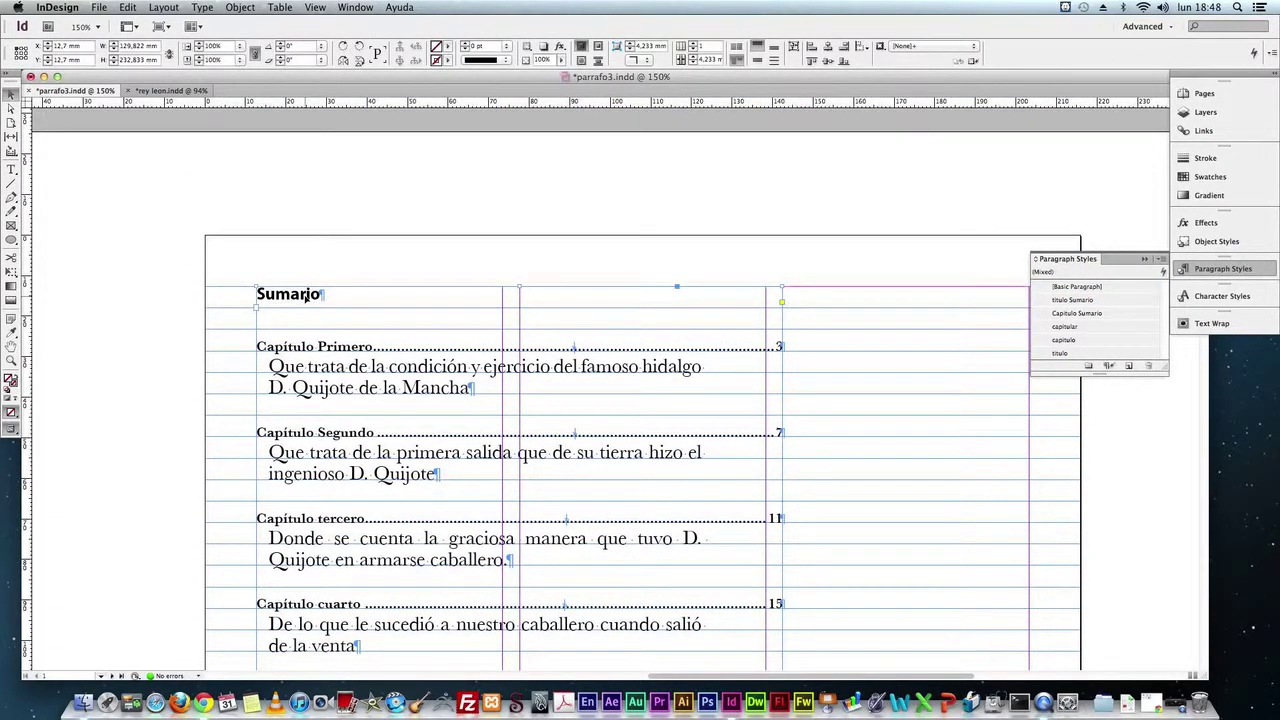
scroll(690, 566, down, 6)
scroll(749, 471, down, 4)
scroll(760, 520, down, 4)
scroll(766, 551, down, 3)
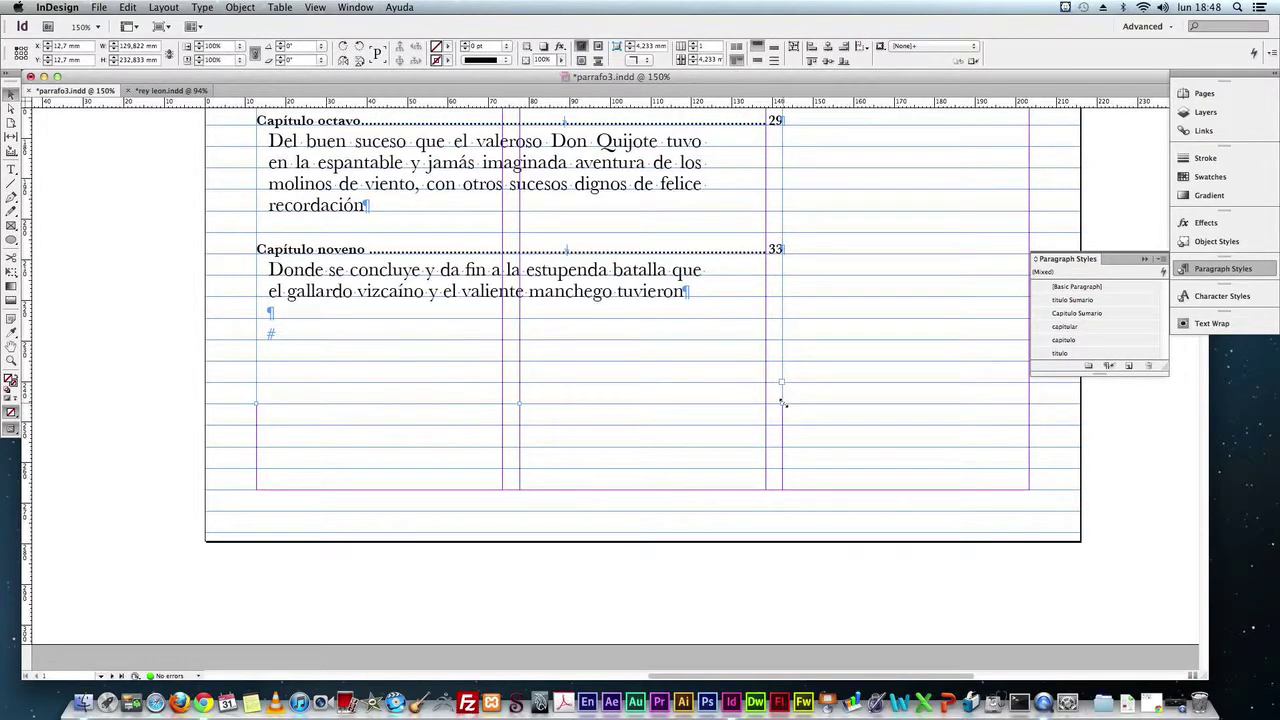
- Resize the text frame back to the column guide and load its text for threading
drag(785, 404, 773, 378)
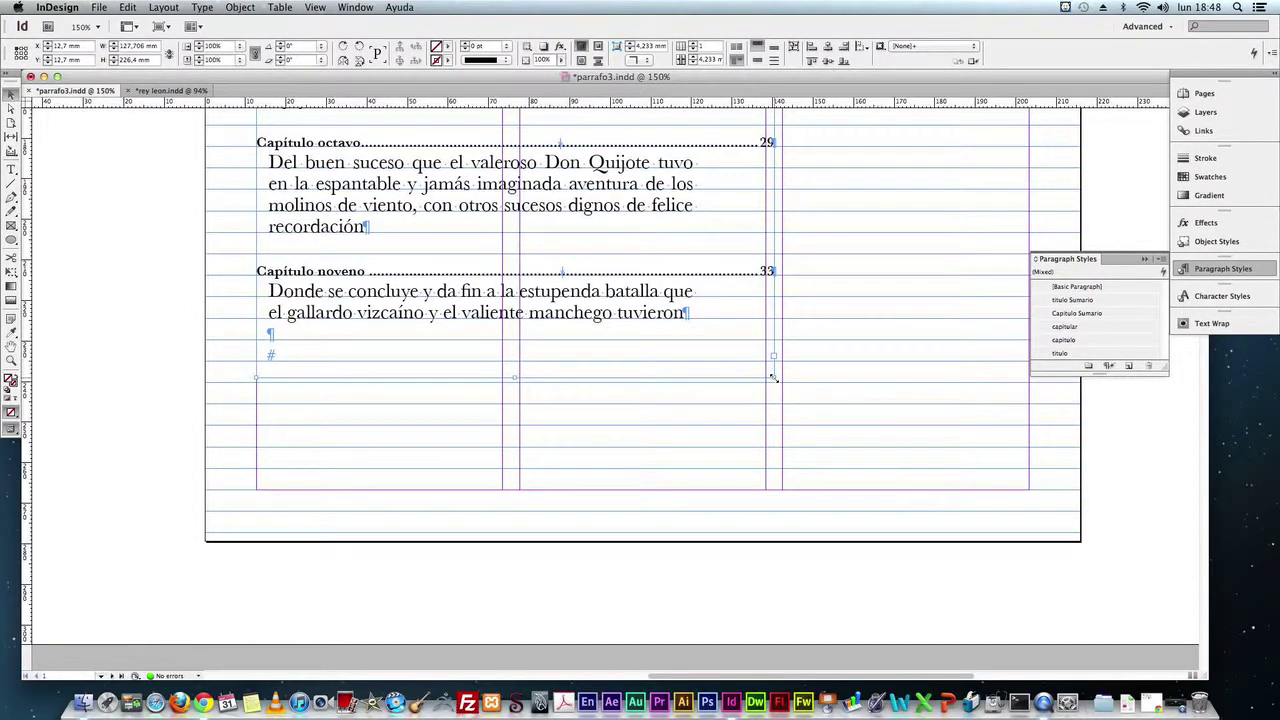
drag(773, 378, 783, 383)
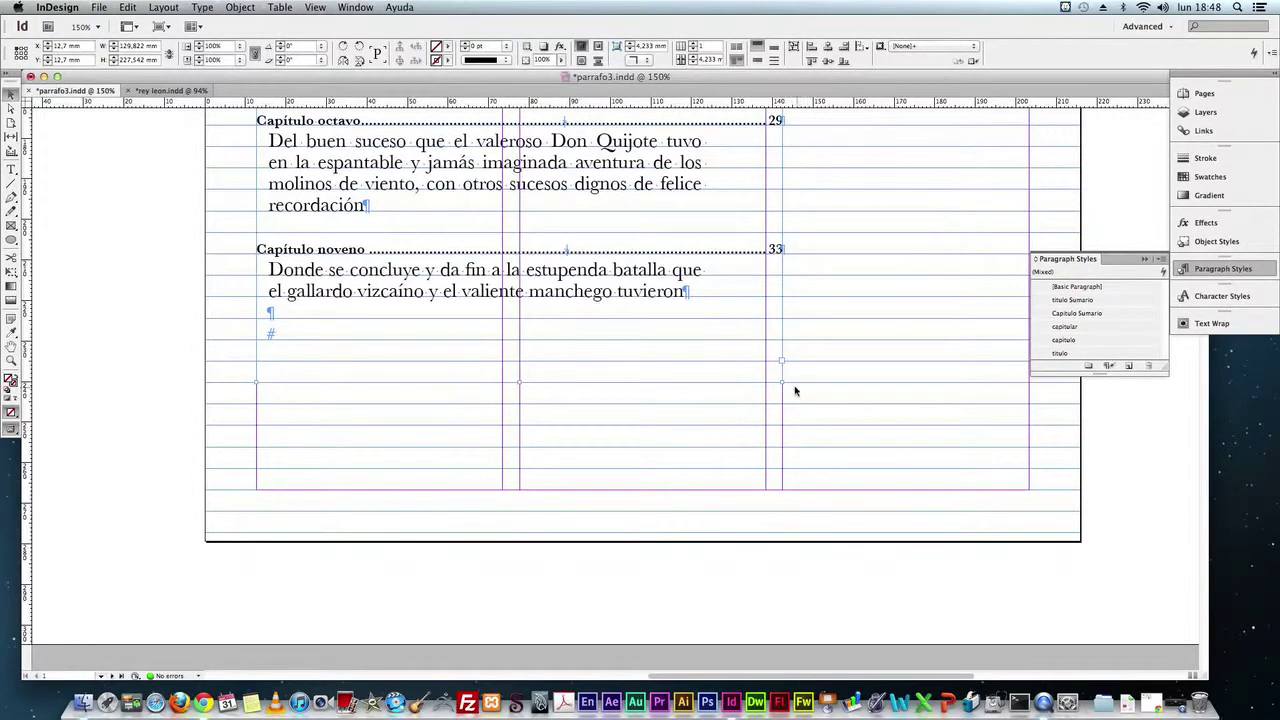
click(782, 361)
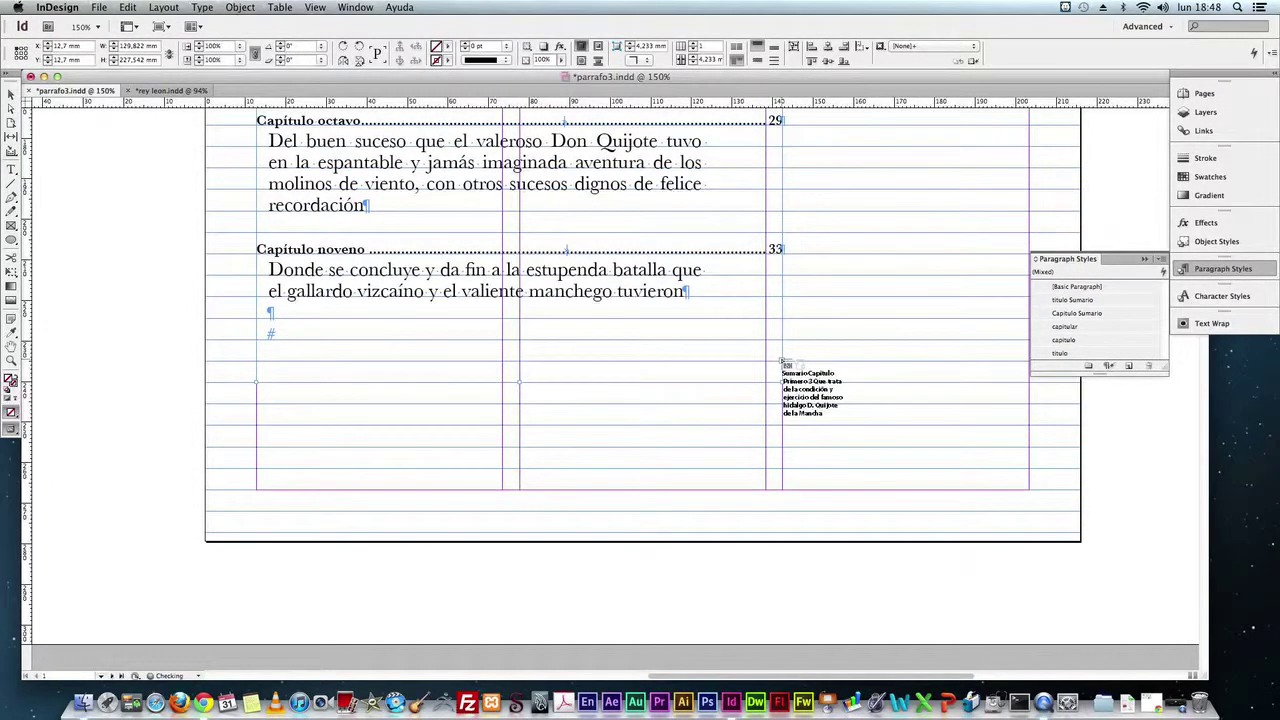
scroll(885, 318, down, 3)
scroll(885, 318, up, 4)
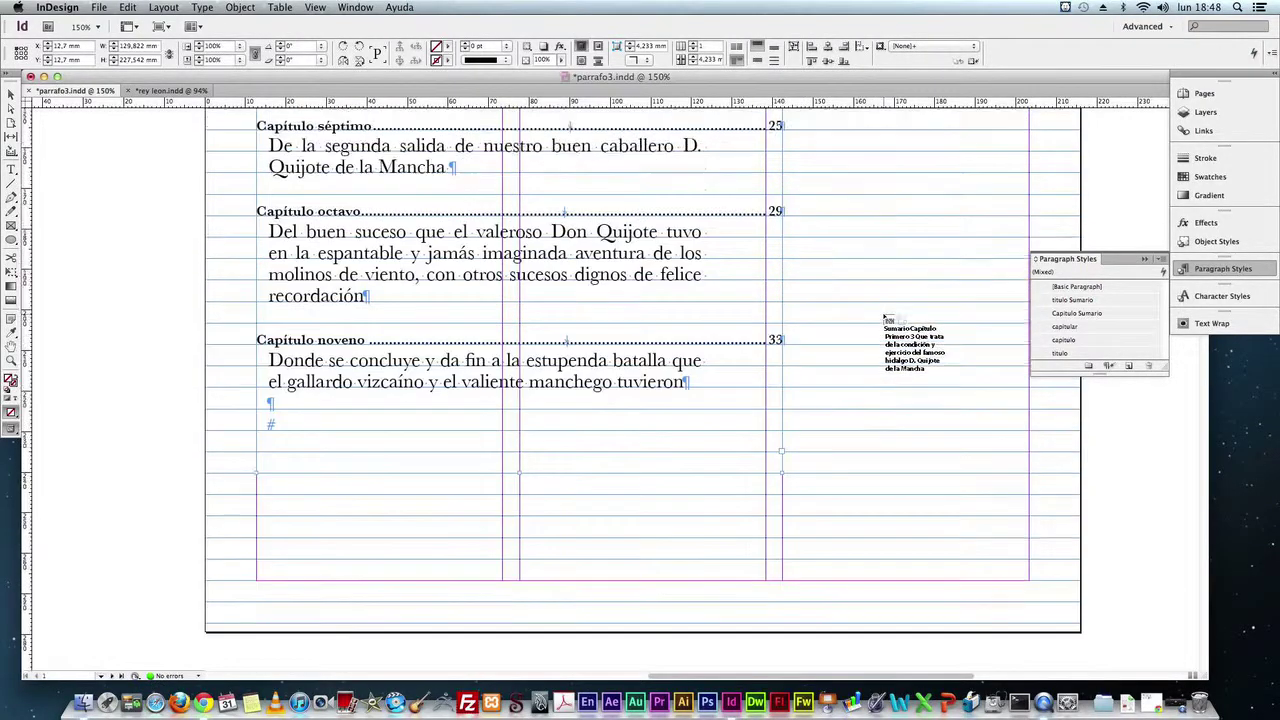
scroll(885, 318, up, 8)
- Draw a threaded frame in the right column and shorten it to 15.875 mm tall
drag(790, 145, 1028, 483)
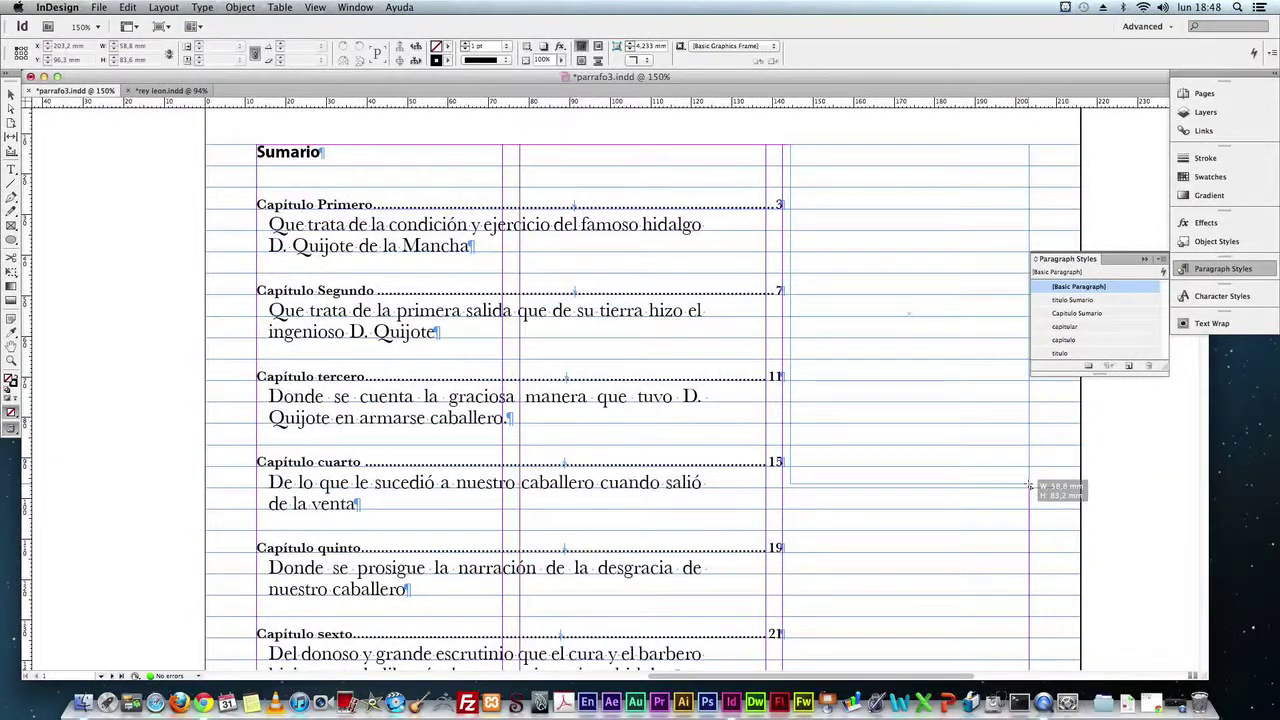
drag(1028, 483, 1082, 492)
scroll(1082, 493, down, 3)
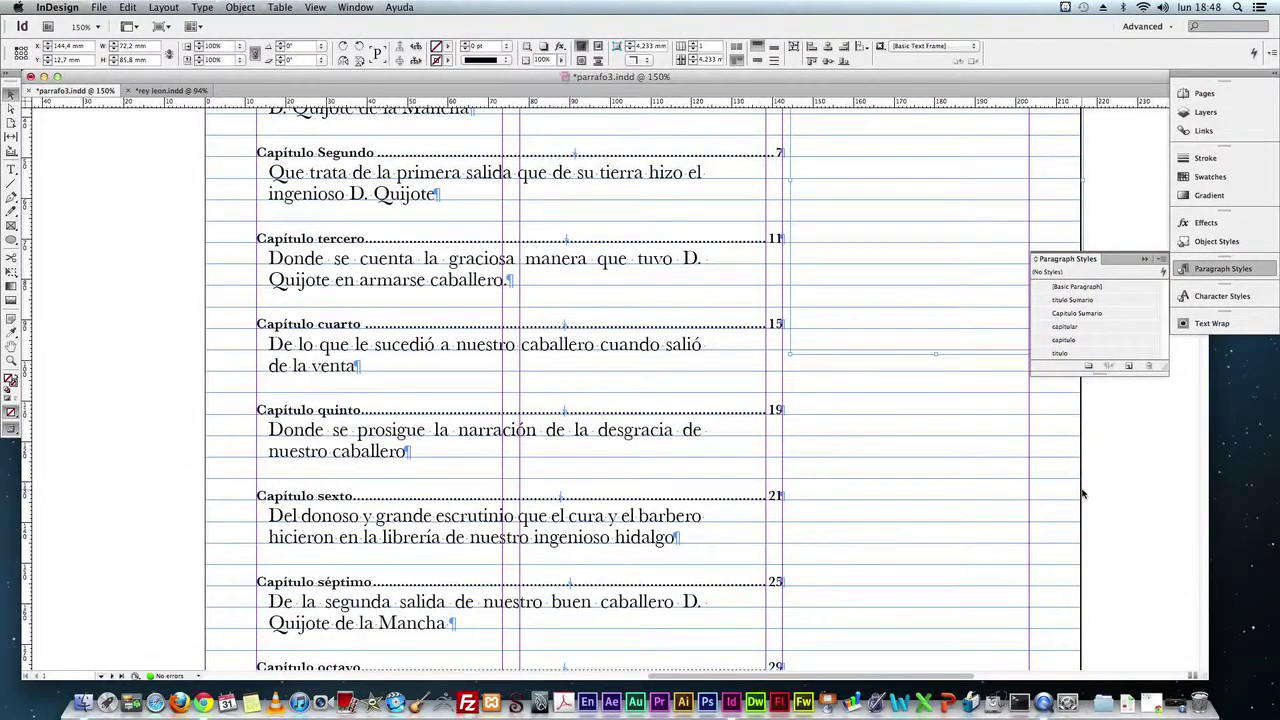
scroll(1081, 493, up, 2)
scroll(1081, 493, up, 3)
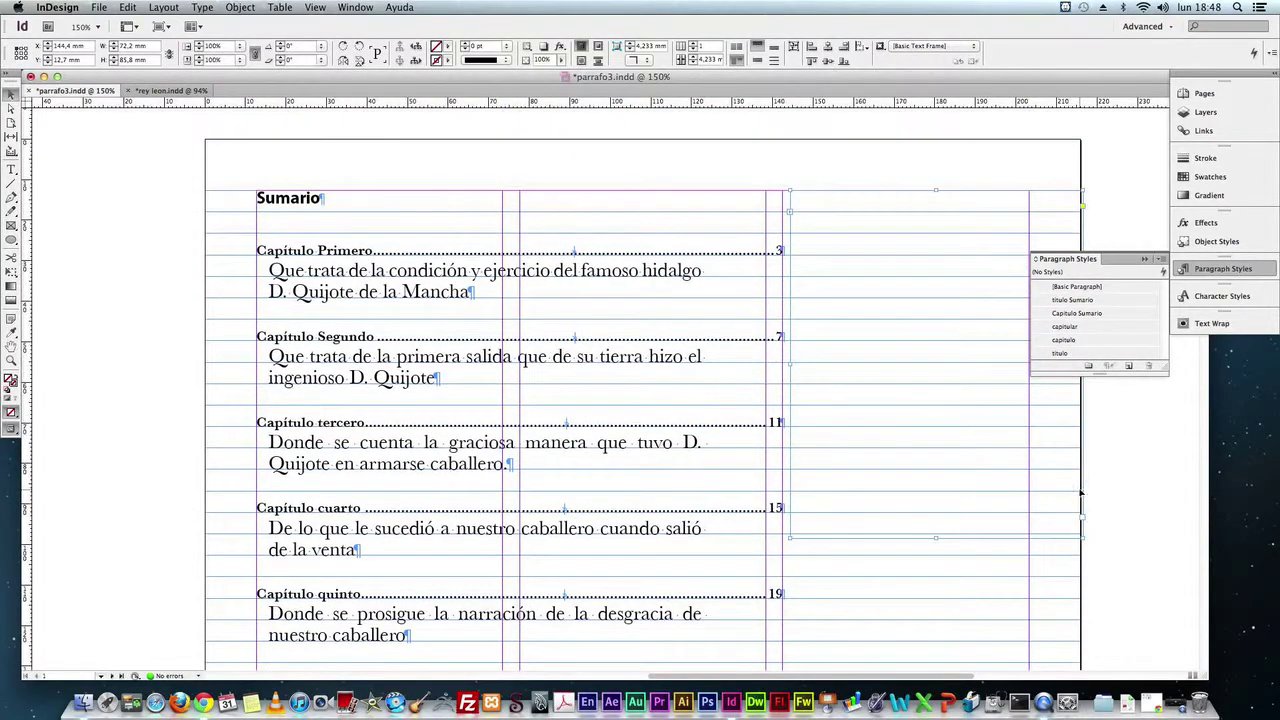
drag(937, 539, 936, 254)
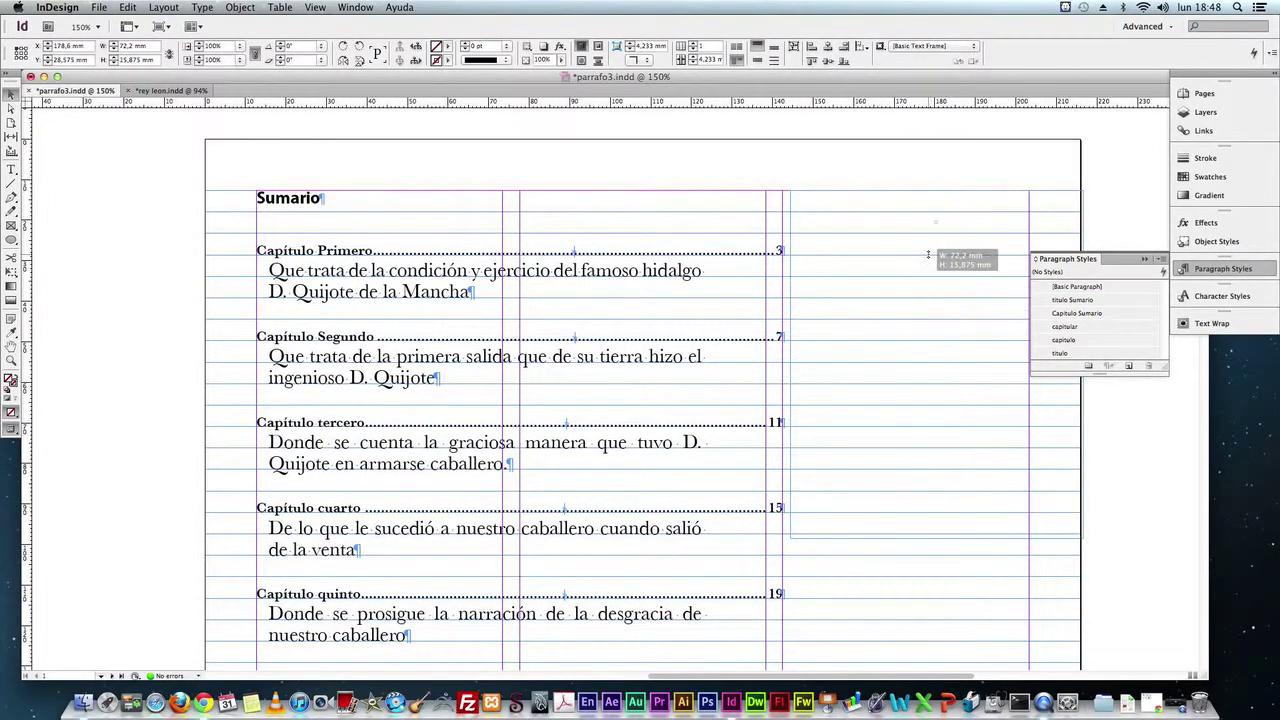
click(862, 319)
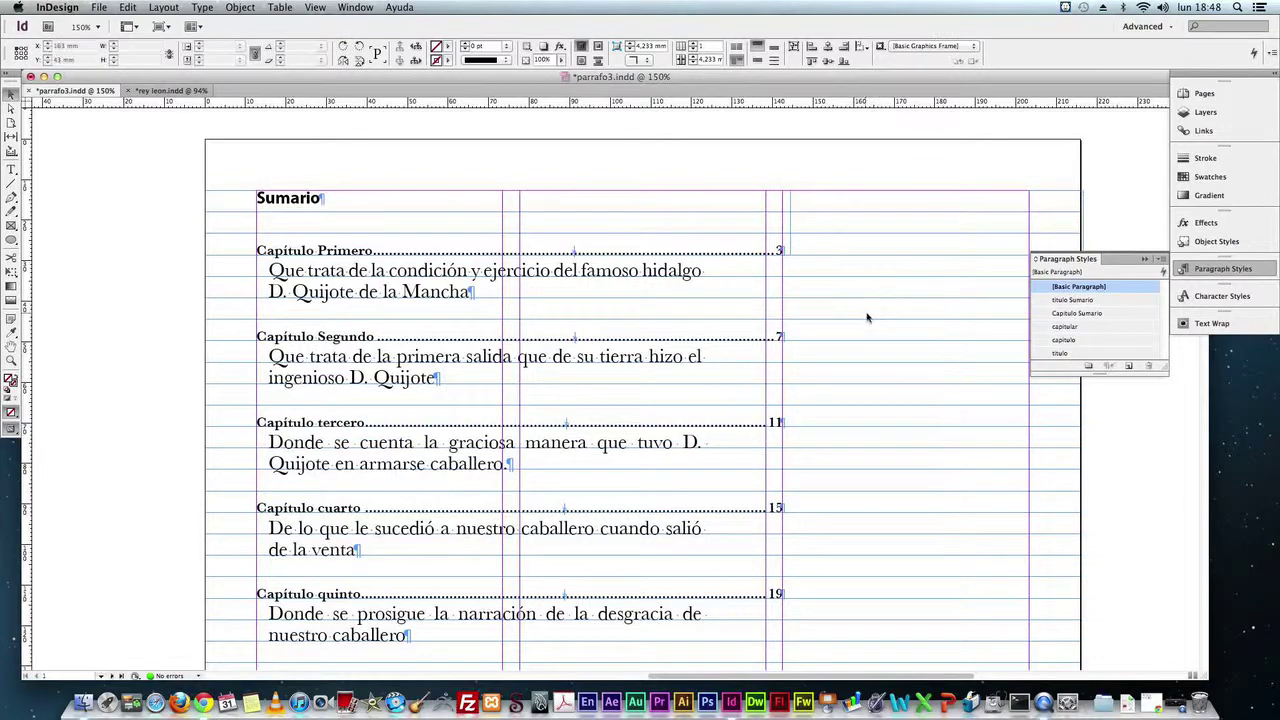
- Select the table-of-contents frame and load its overflow text for threading
drag(825, 288, 988, 380)
scroll(798, 461, down, 5)
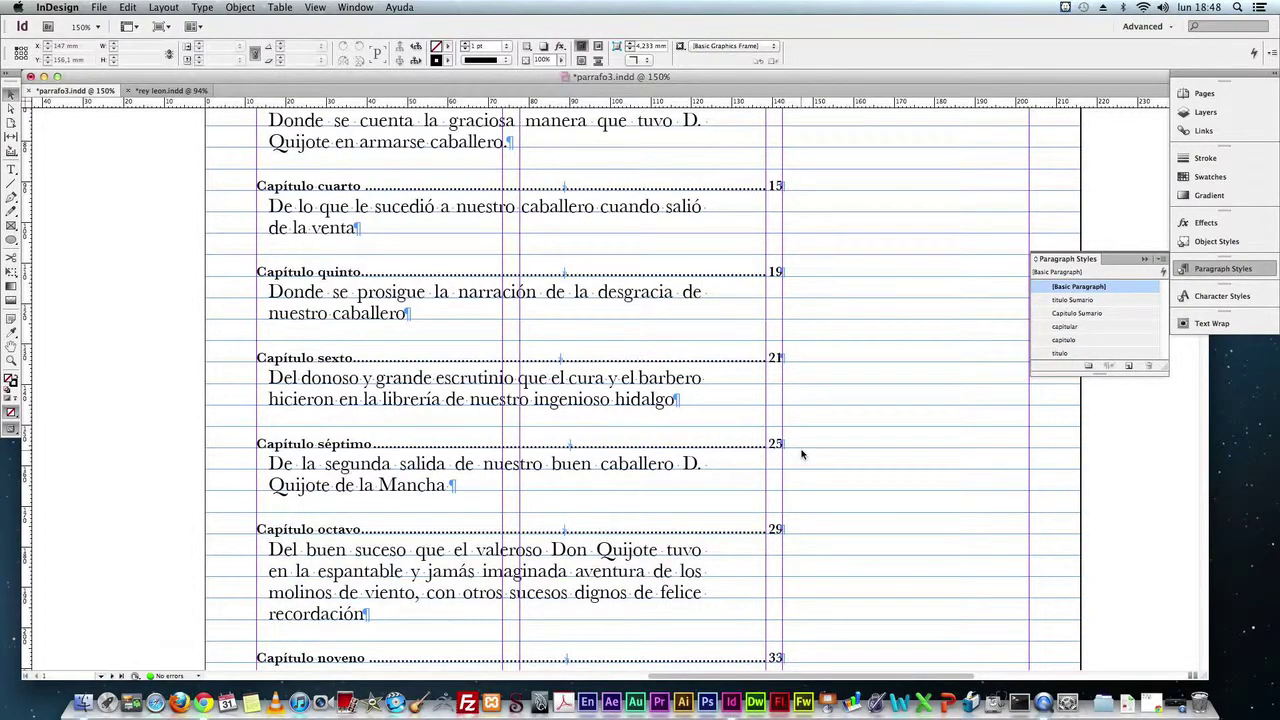
scroll(801, 454, down, 1)
scroll(789, 543, down, 1)
scroll(786, 560, down, 2)
scroll(786, 562, down, 1)
scroll(786, 562, down, 1)
scroll(777, 517, up, 2)
click(782, 498)
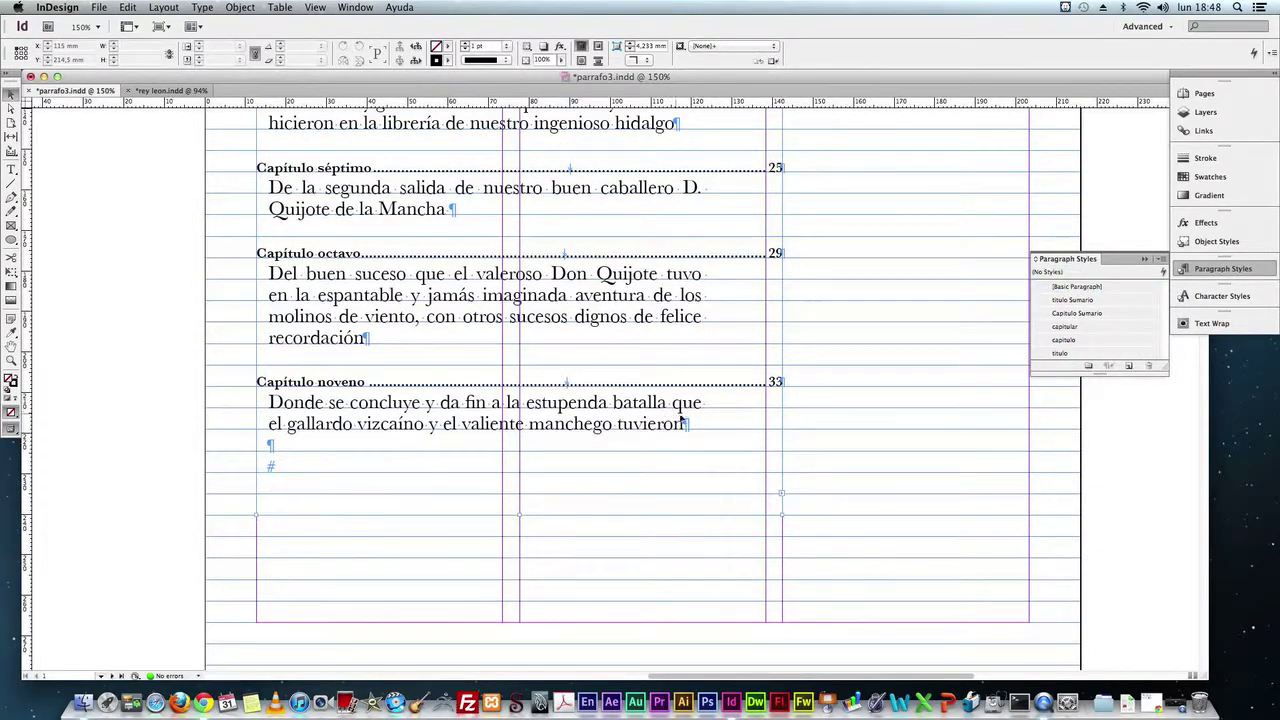
click(782, 493)
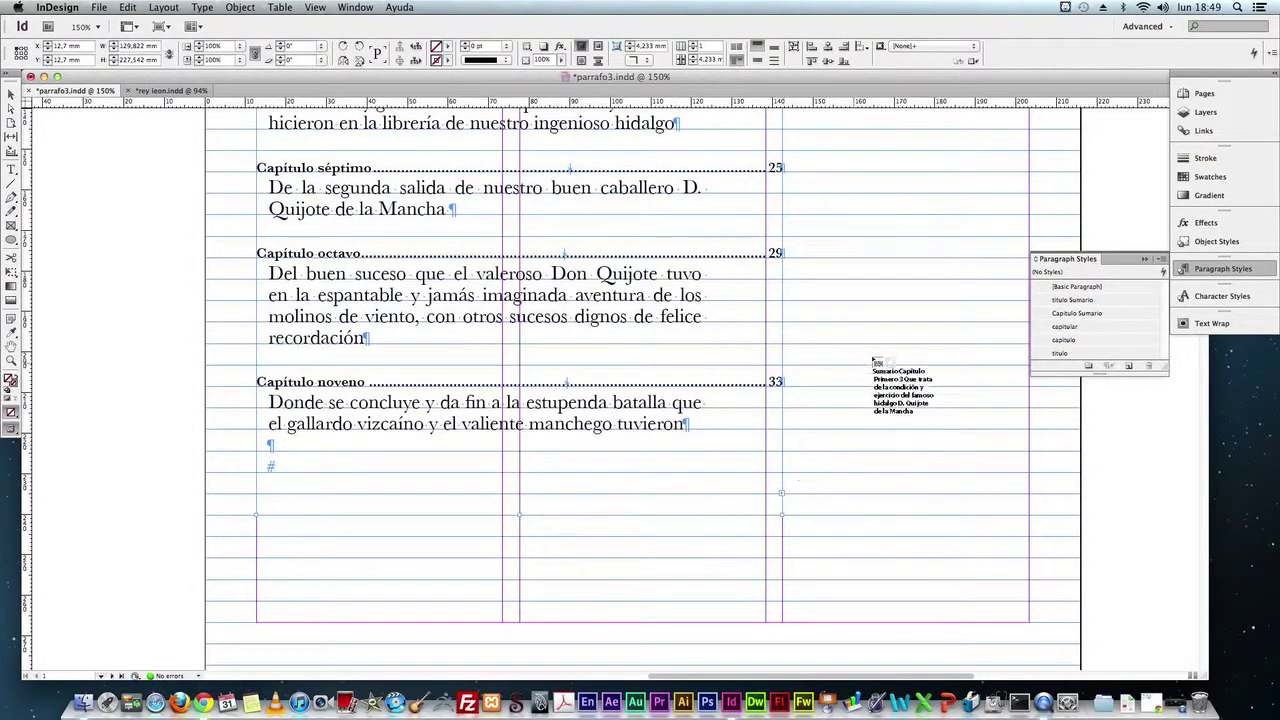
- Draw a new threaded frame in the right column beside Capítulo Primero and Segundo
scroll(888, 415, up, 3)
scroll(888, 415, up, 5)
scroll(888, 415, up, 5)
mouse_move(797, 357)
mouse_down()
mouse_move(993, 407)
mouse_move(1057, 453)
mouse_up()
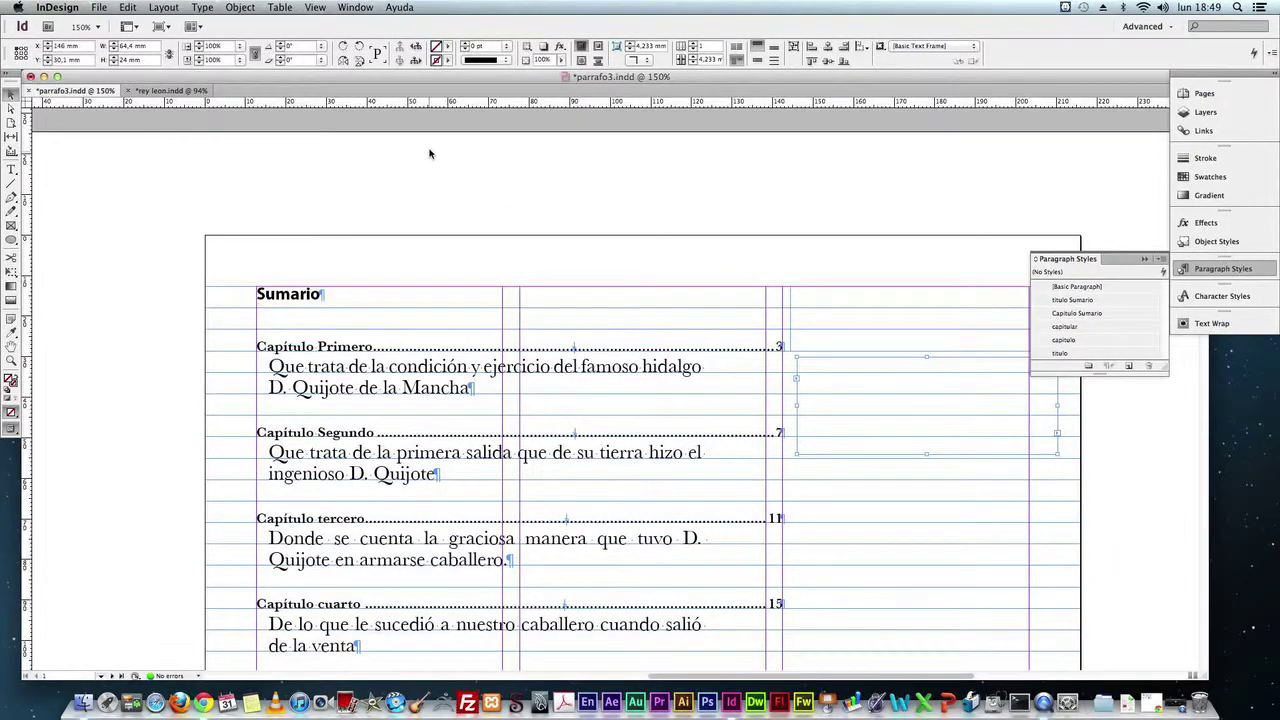
click(870, 340)
click(365, 195)
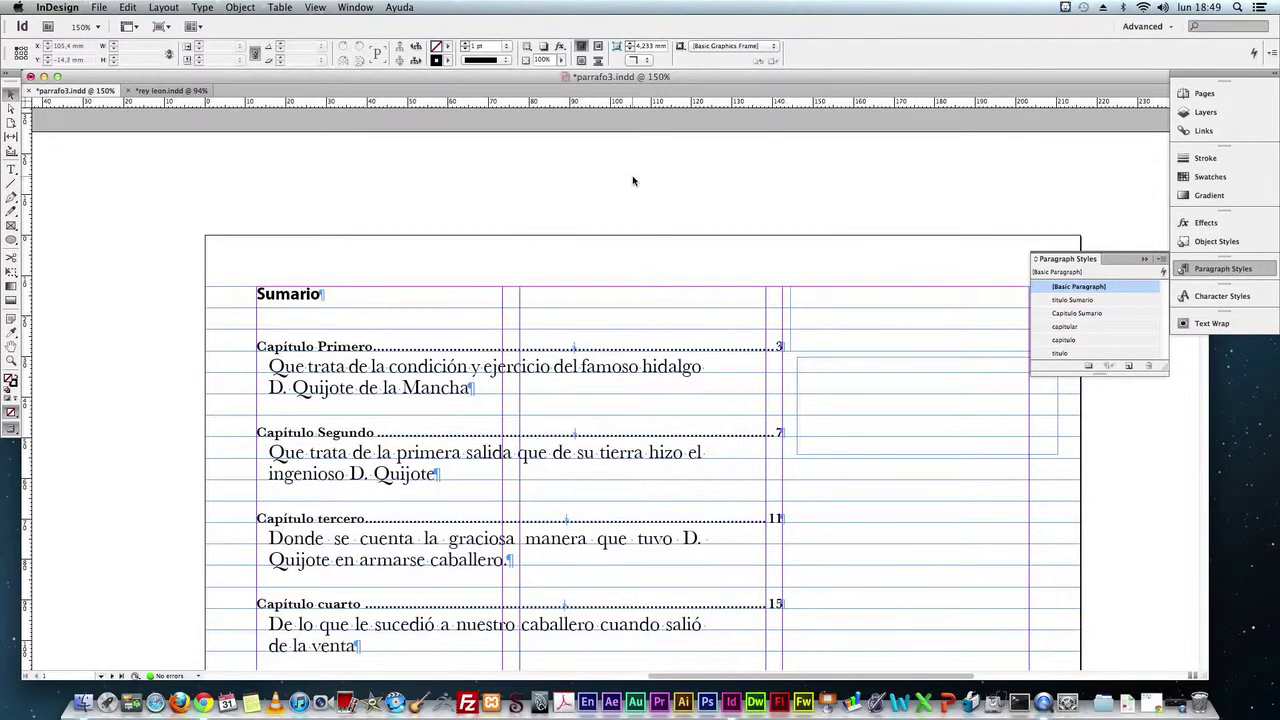
key(w)
key(w)
click(316, 8)
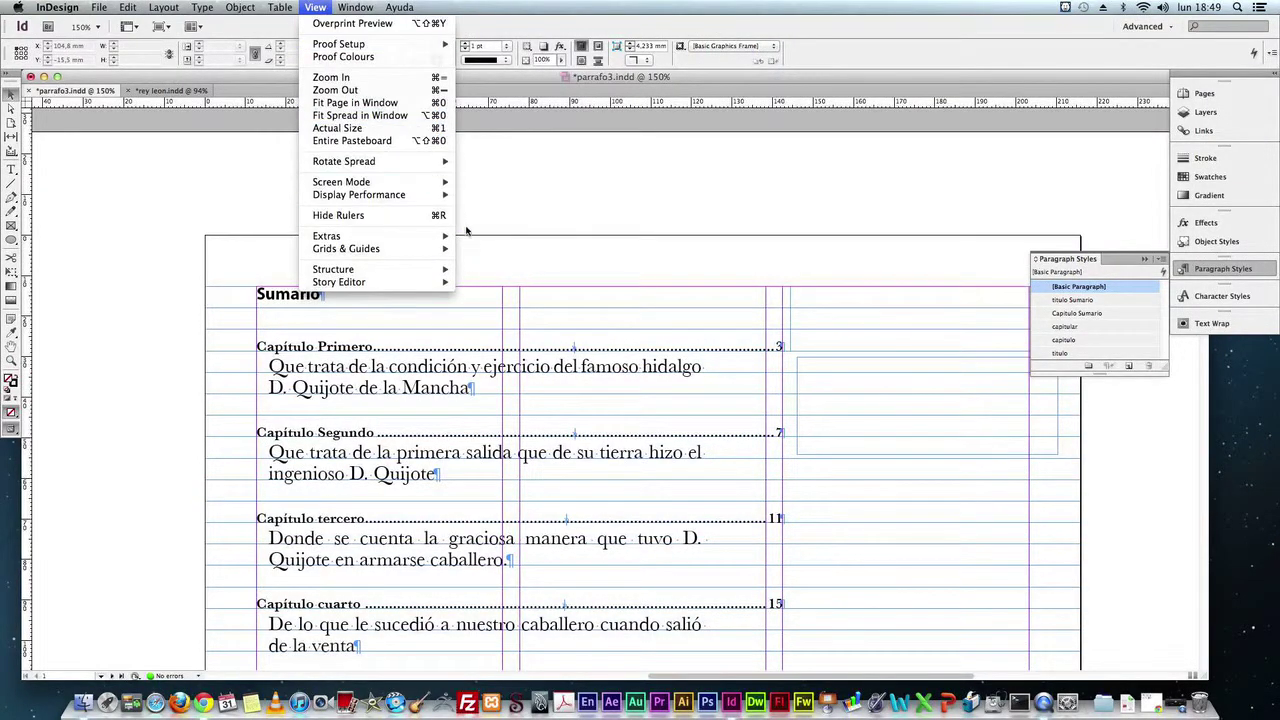
mouse_move(327, 236)
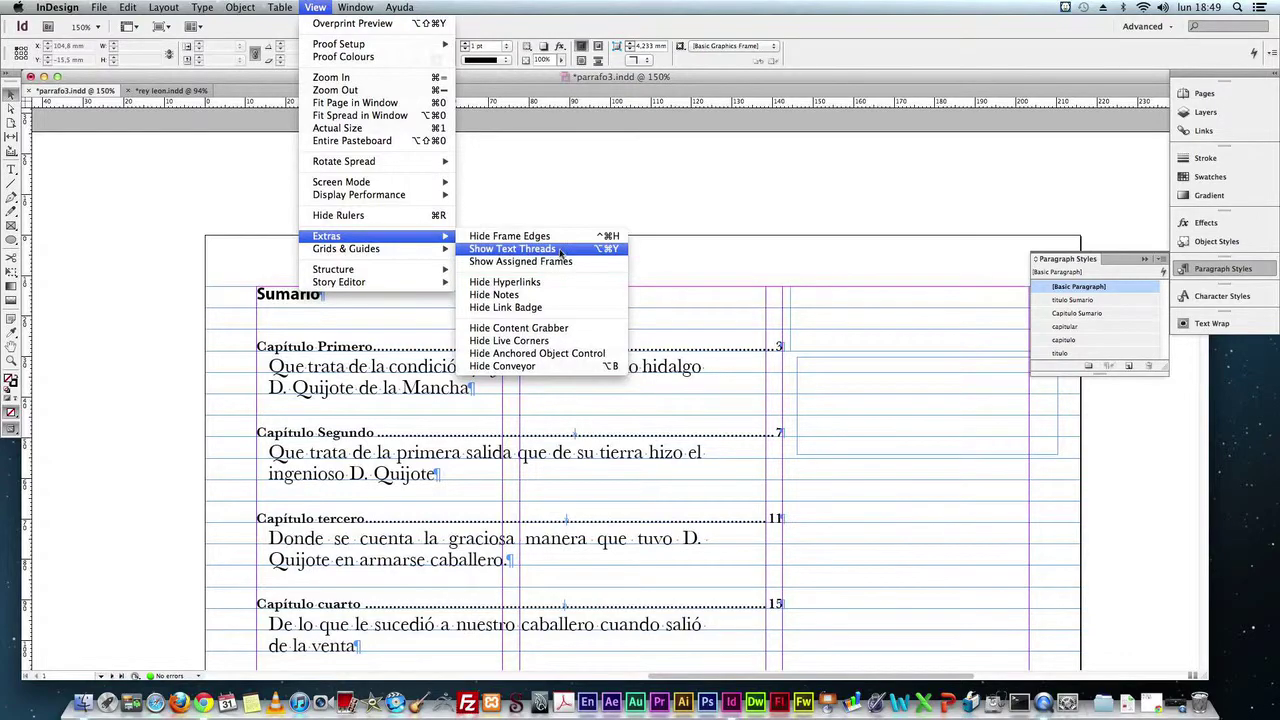
- Show text threads, then shorten the threaded frame to about 19.6 mm and move it down
click(561, 250)
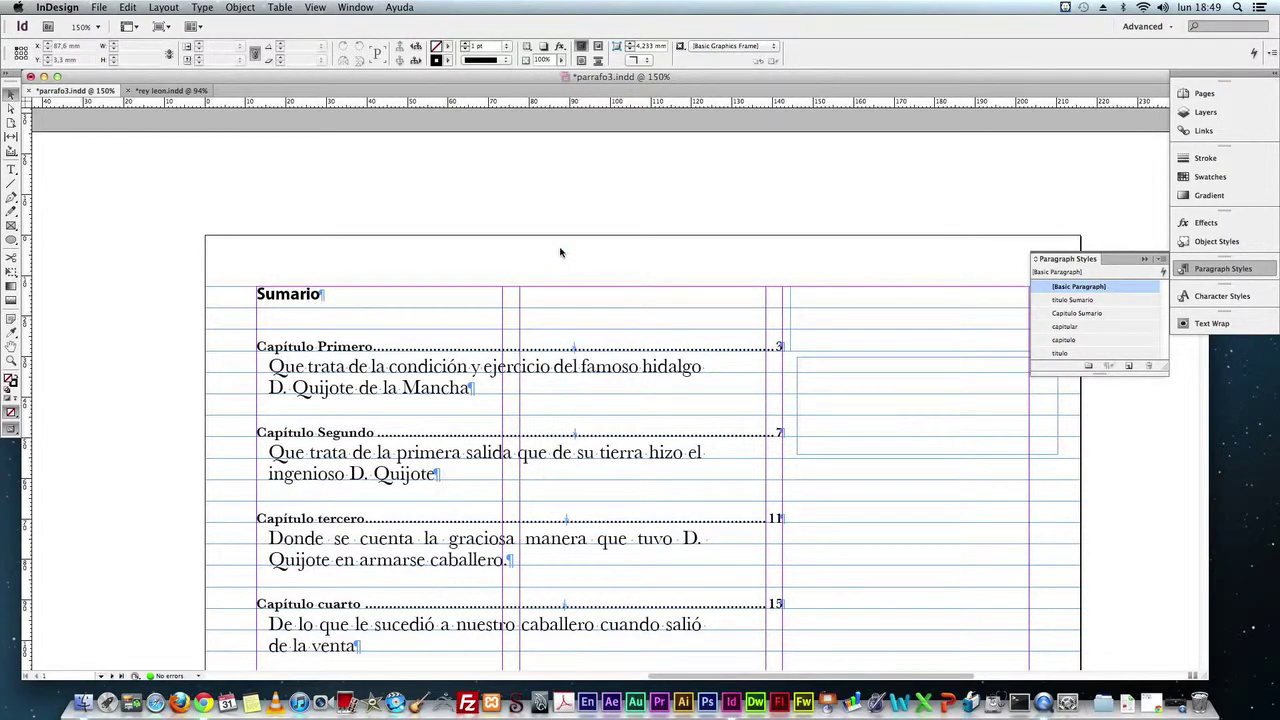
scroll(822, 383, down, 3)
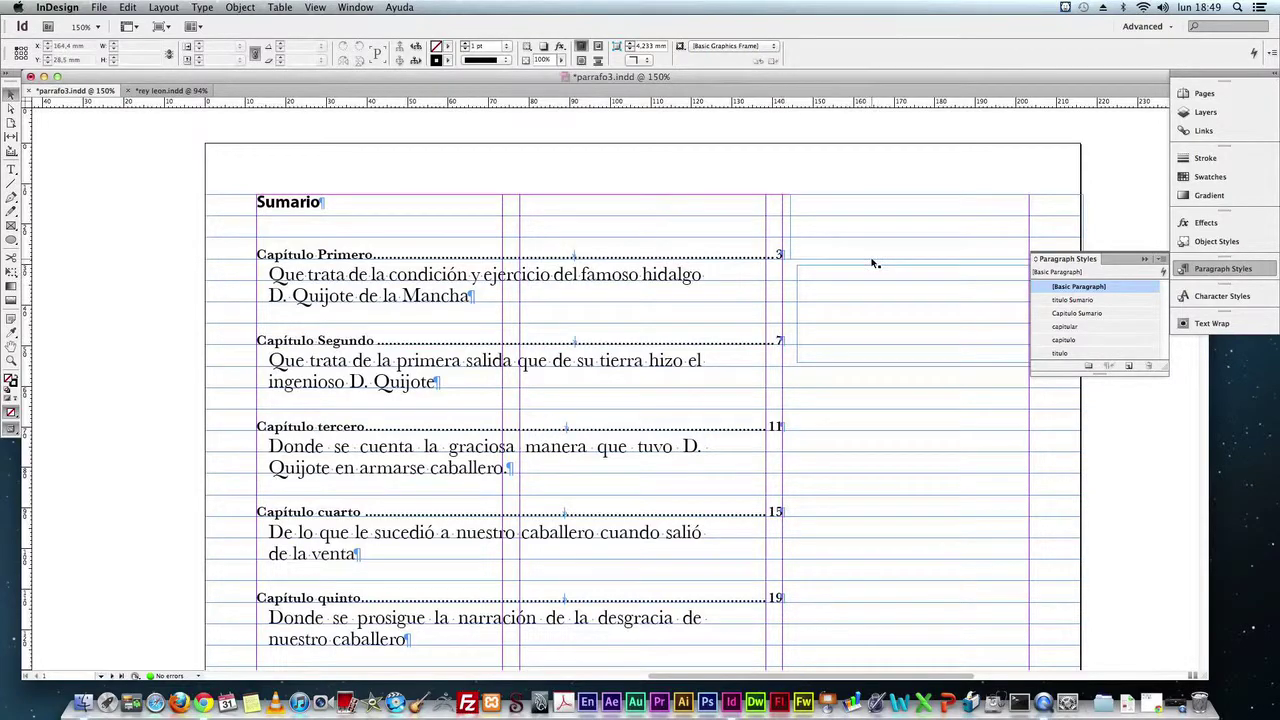
click(866, 363)
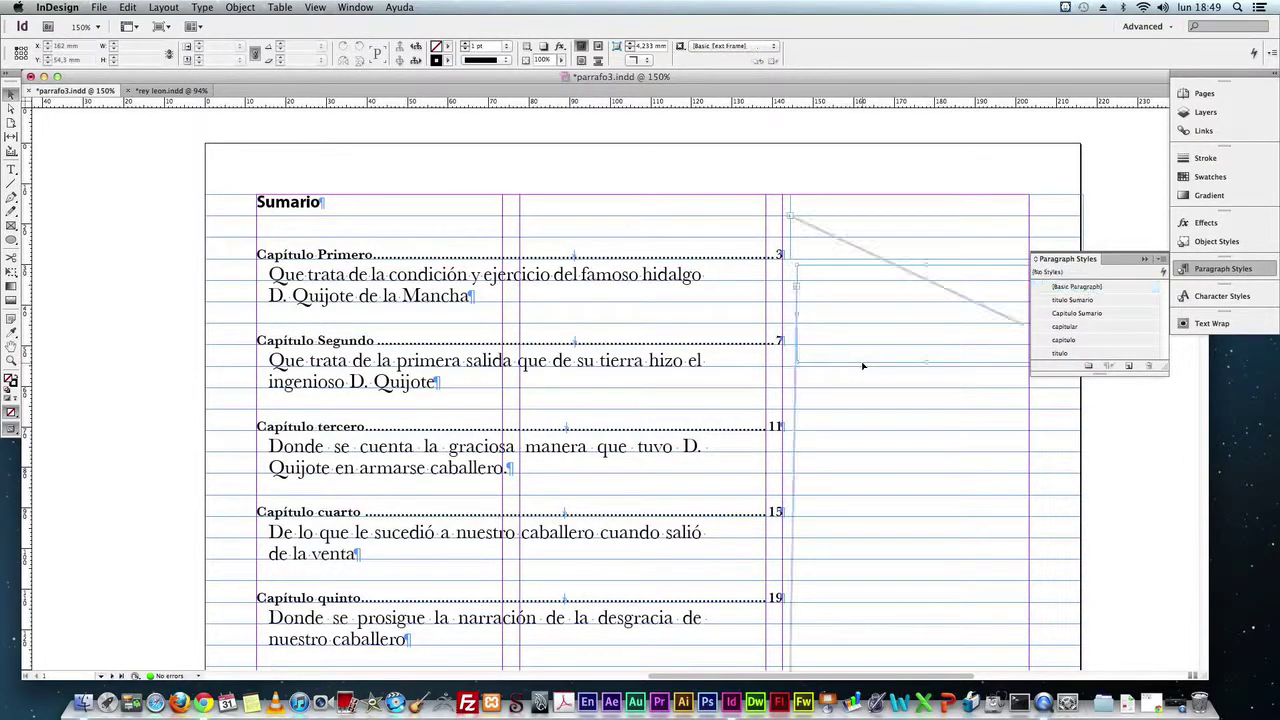
drag(926, 363, 926, 344)
drag(873, 285, 873, 367)
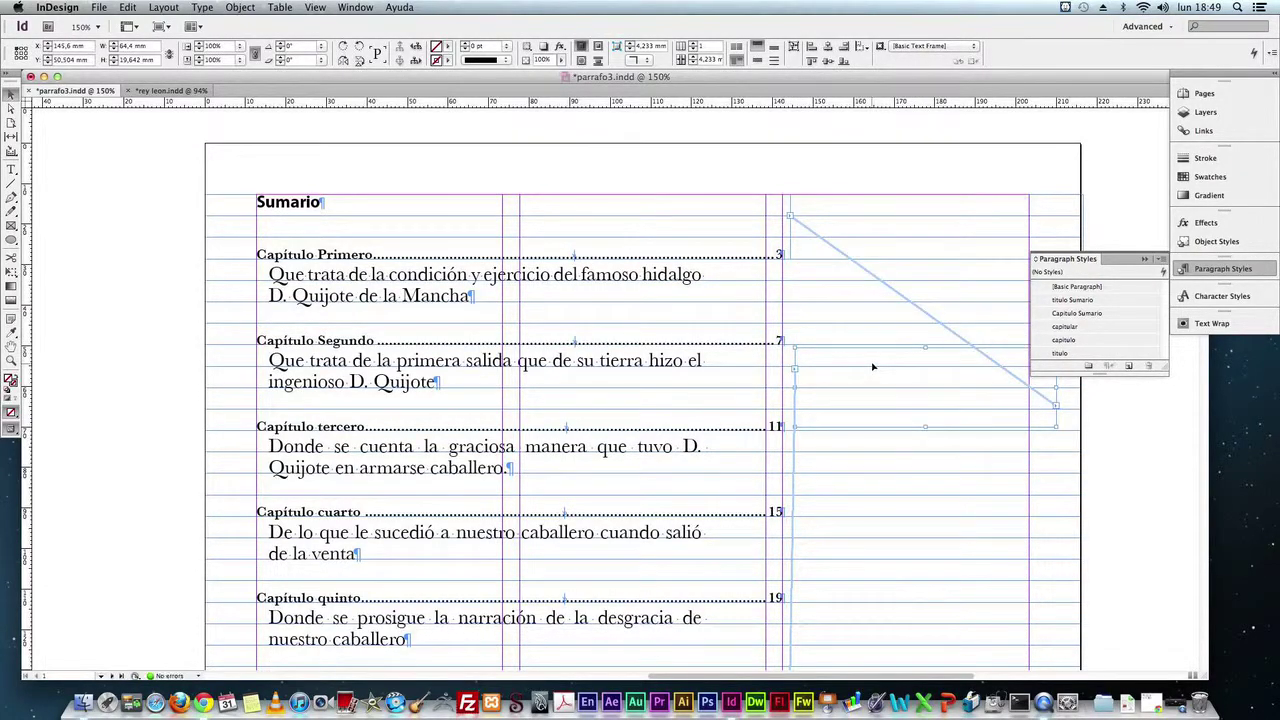
- Reposition the threaded frame lower in the right column beside Capítulo cuarto
scroll(930, 360, down, 3)
scroll(934, 374, down, 1)
scroll(917, 537, down, 3)
scroll(909, 532, down, 3)
scroll(905, 531, up, 2)
scroll(890, 530, up, 6)
scroll(870, 528, up, 2)
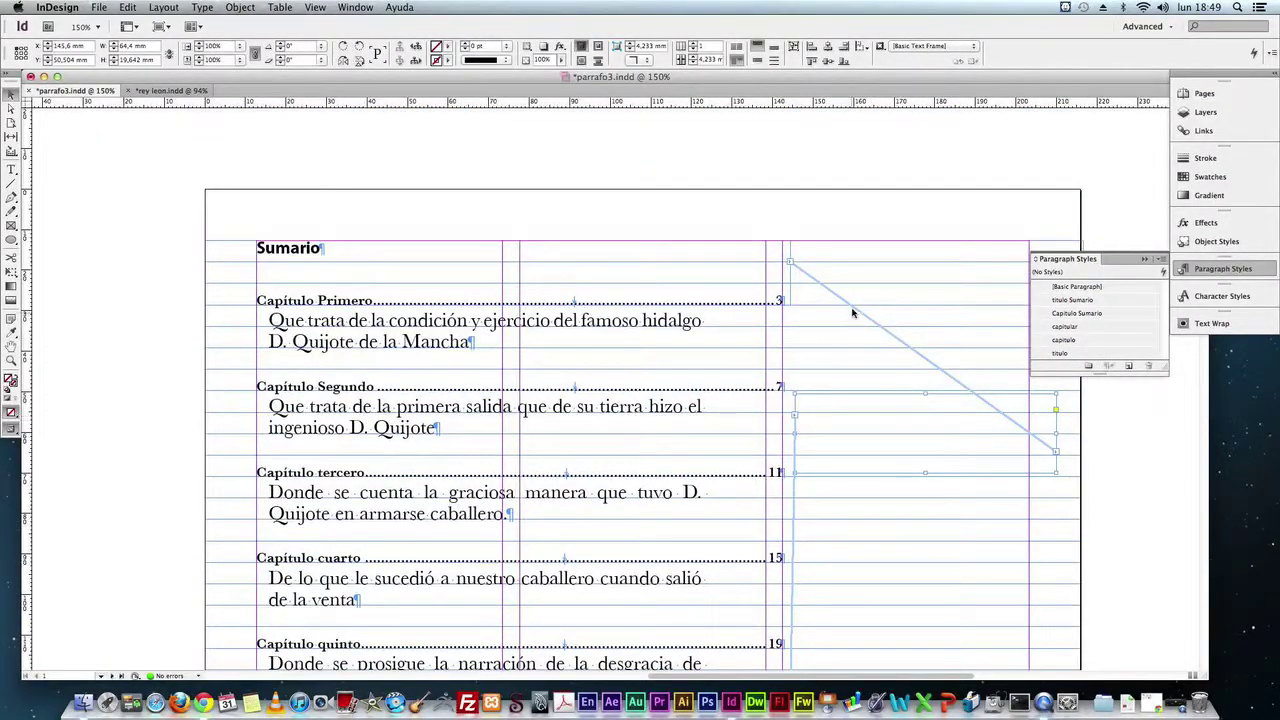
mouse_move(852, 315)
mouse_down()
mouse_move(892, 514)
mouse_move(862, 530)
mouse_up()
scroll(877, 560, down, 4)
scroll(894, 511, up, 3)
scroll(870, 461, up, 2)
scroll(882, 455, down, 2)
scroll(880, 456, down, 2)
scroll(939, 481, down, 1)
scroll(939, 481, up, 1)
scroll(939, 481, down, 2)
scroll(939, 478, down, 1)
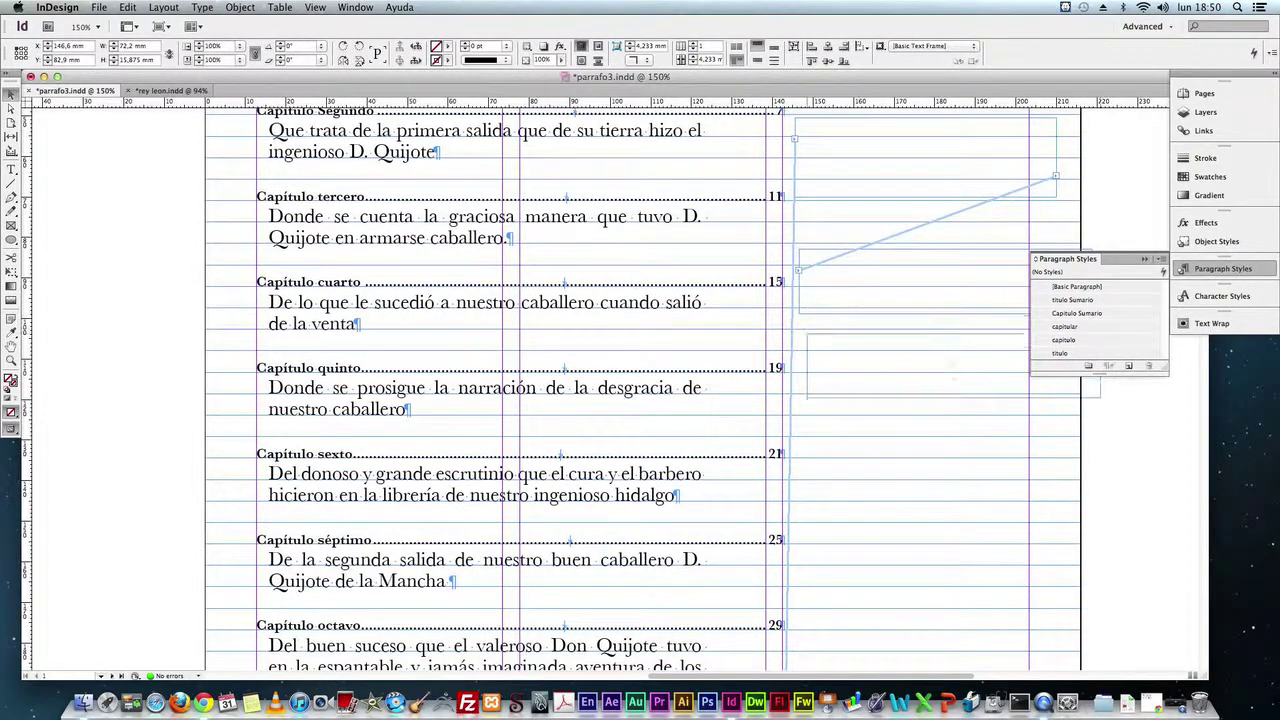
drag(955, 378, 947, 349)
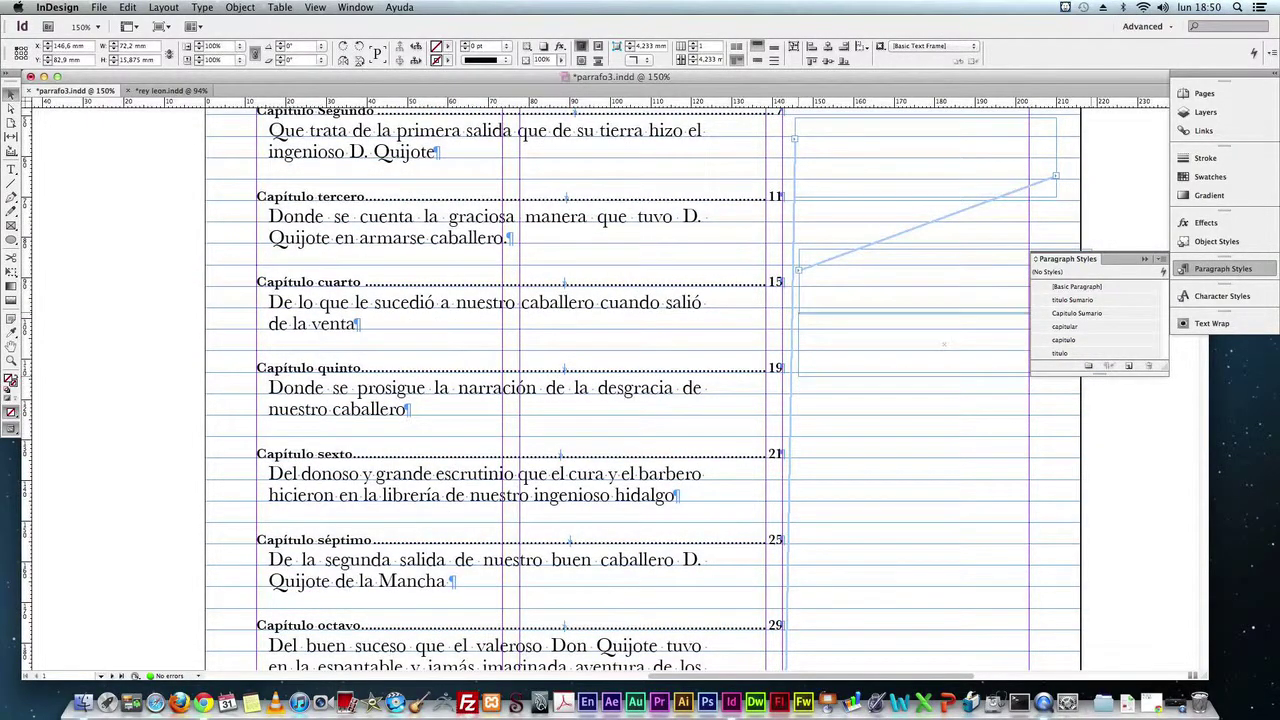
- Align the second threaded frame with Capítulo cuarto
drag(944, 346, 944, 349)
scroll(931, 453, up, 3)
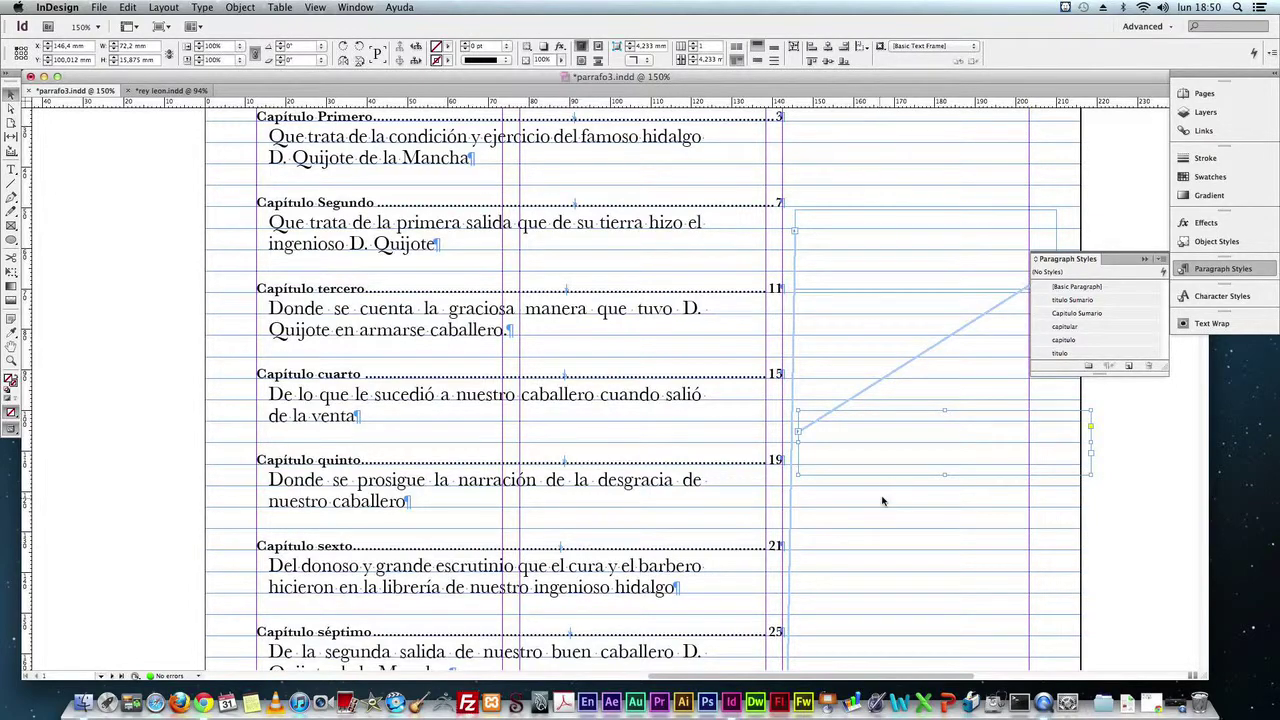
drag(913, 465, 910, 433)
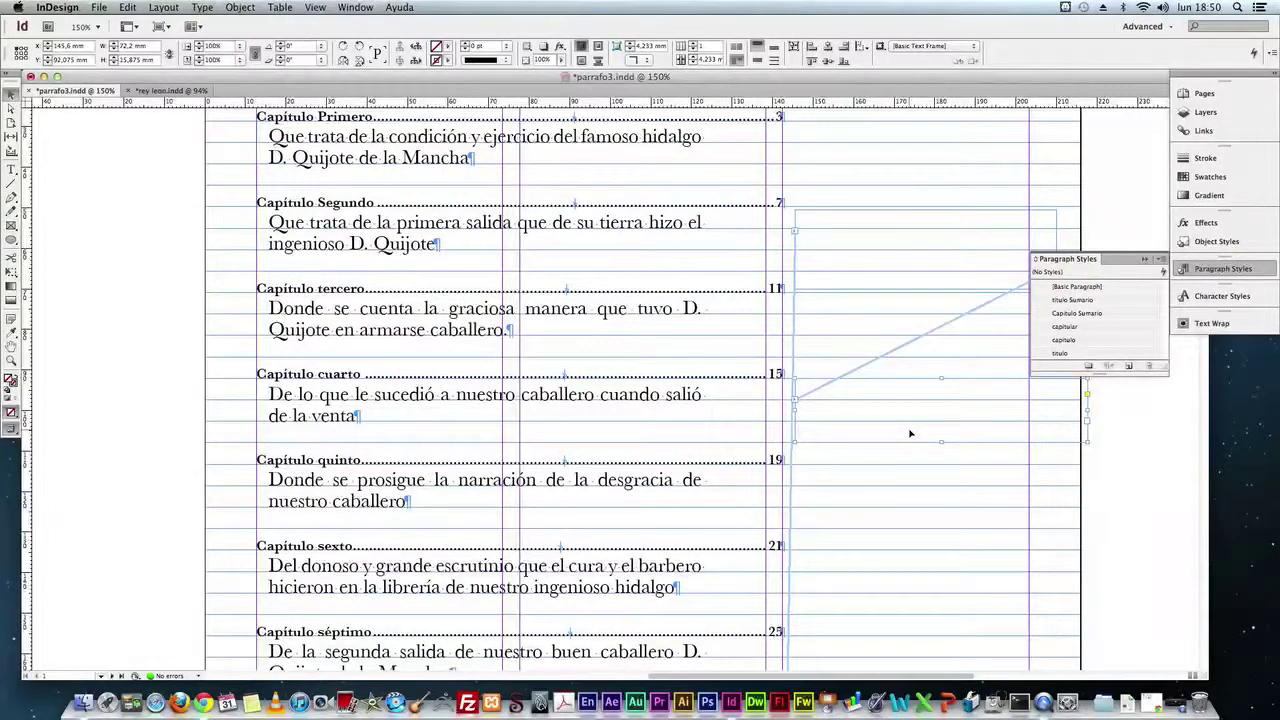
- Draw a third threaded frame beside Capítulo quinto and collapse the Paragraph Styles list
click(1087, 421)
drag(805, 488, 1076, 549)
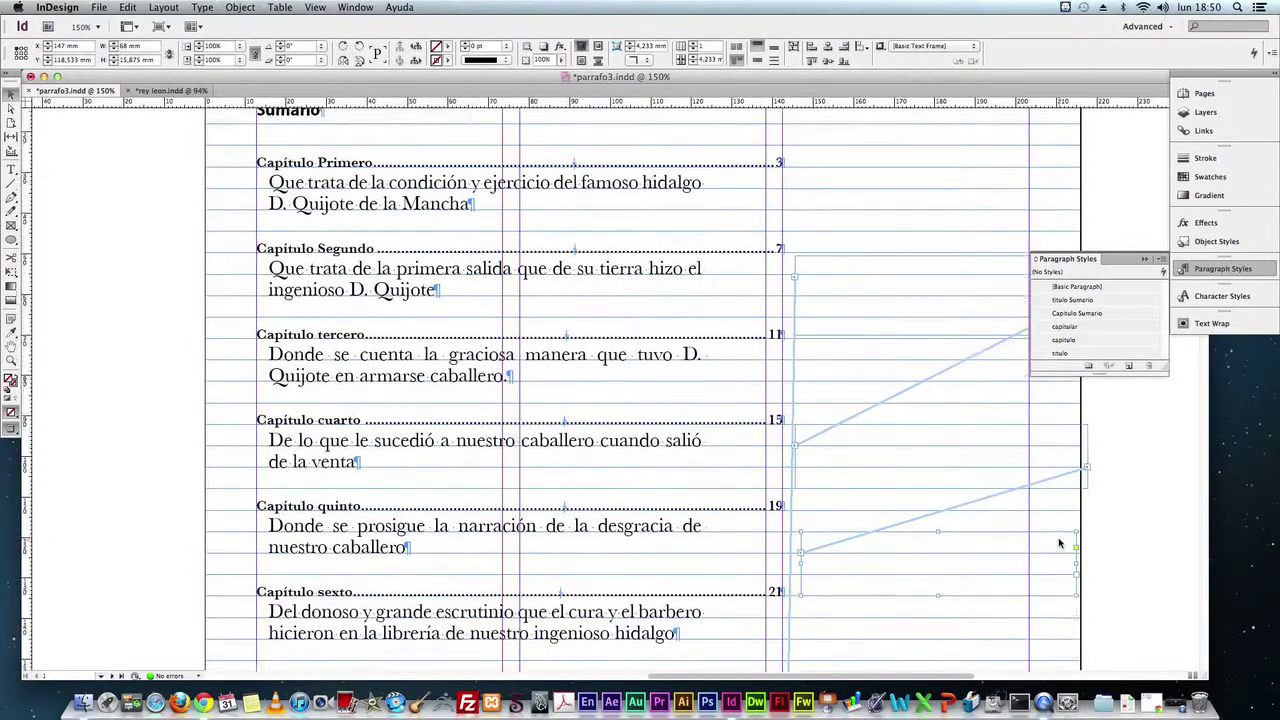
click(1145, 259)
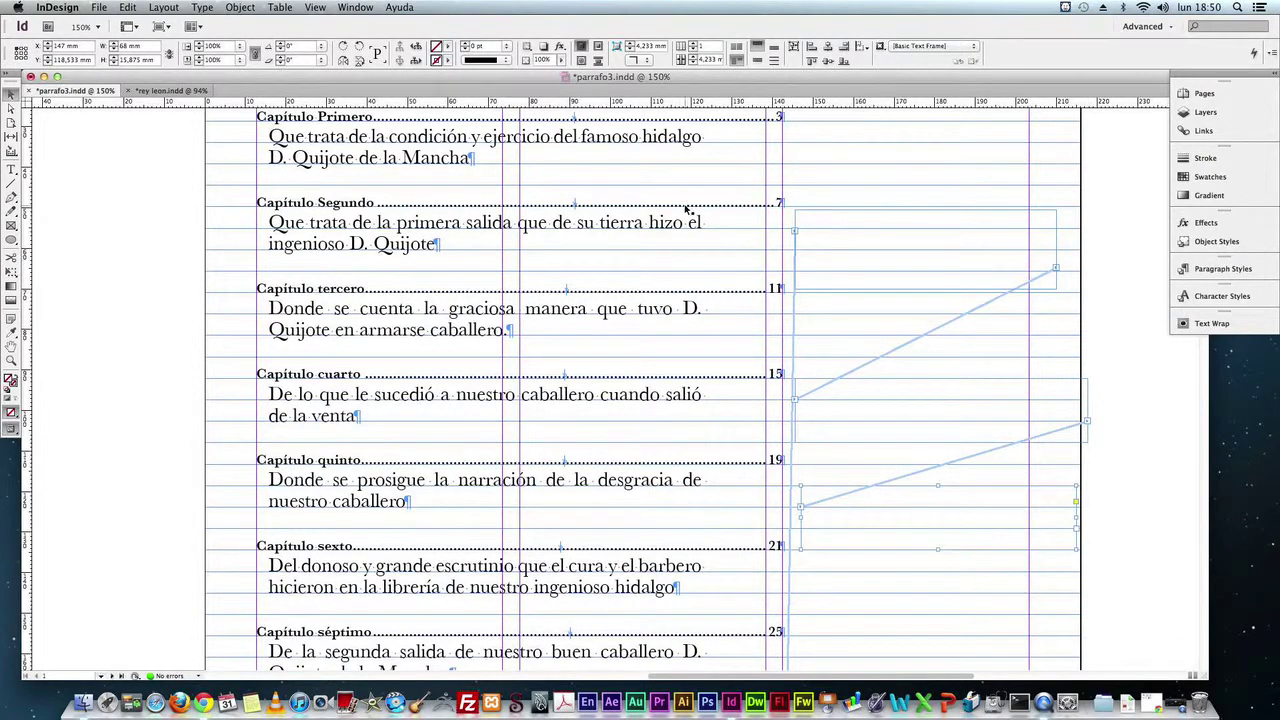
scroll(633, 364, down, 3)
scroll(633, 364, up, 3)
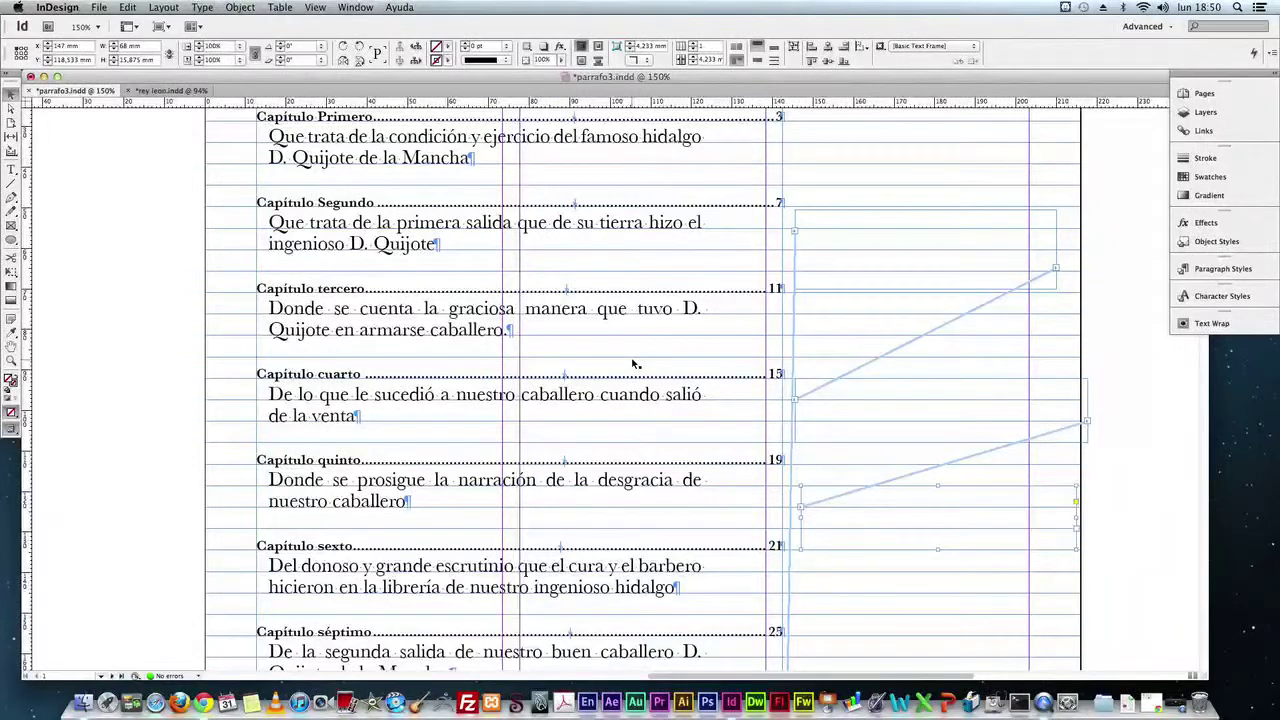
scroll(633, 364, up, 2)
- Select the Capítulo Primero entry text in the table-of-contents frame
click(462, 244)
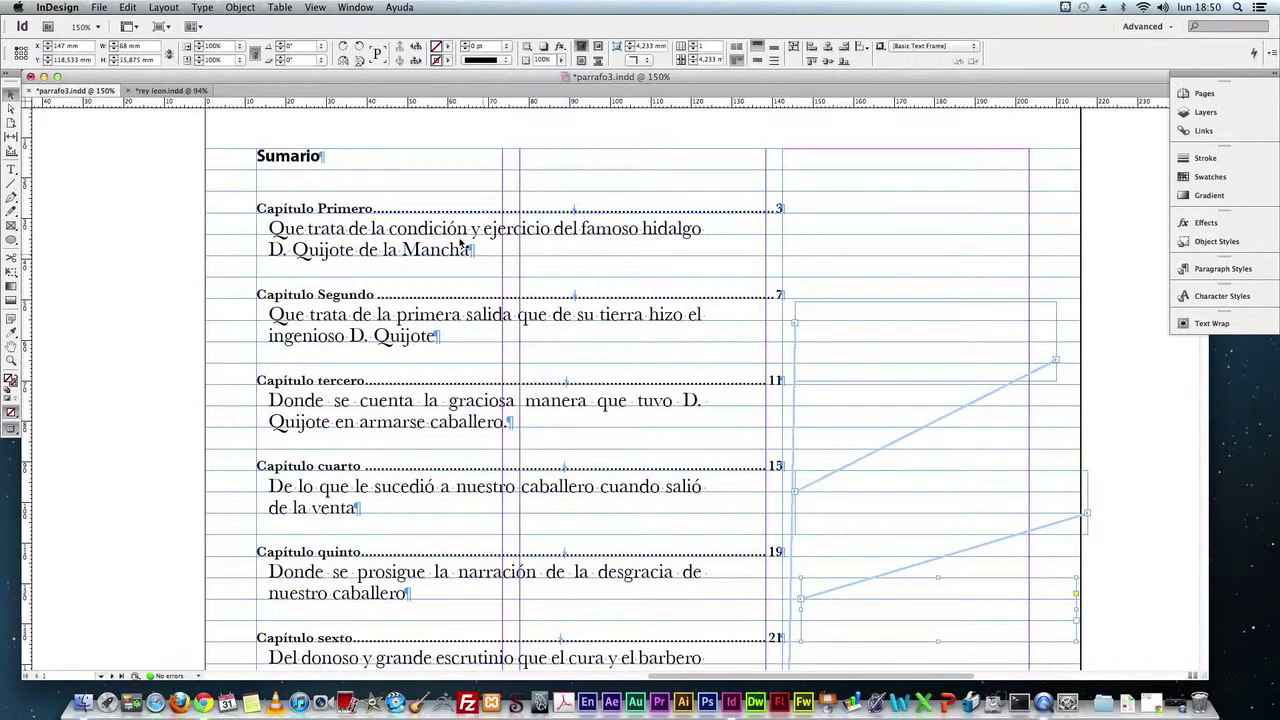
triple_click(325, 207)
double_click(322, 207)
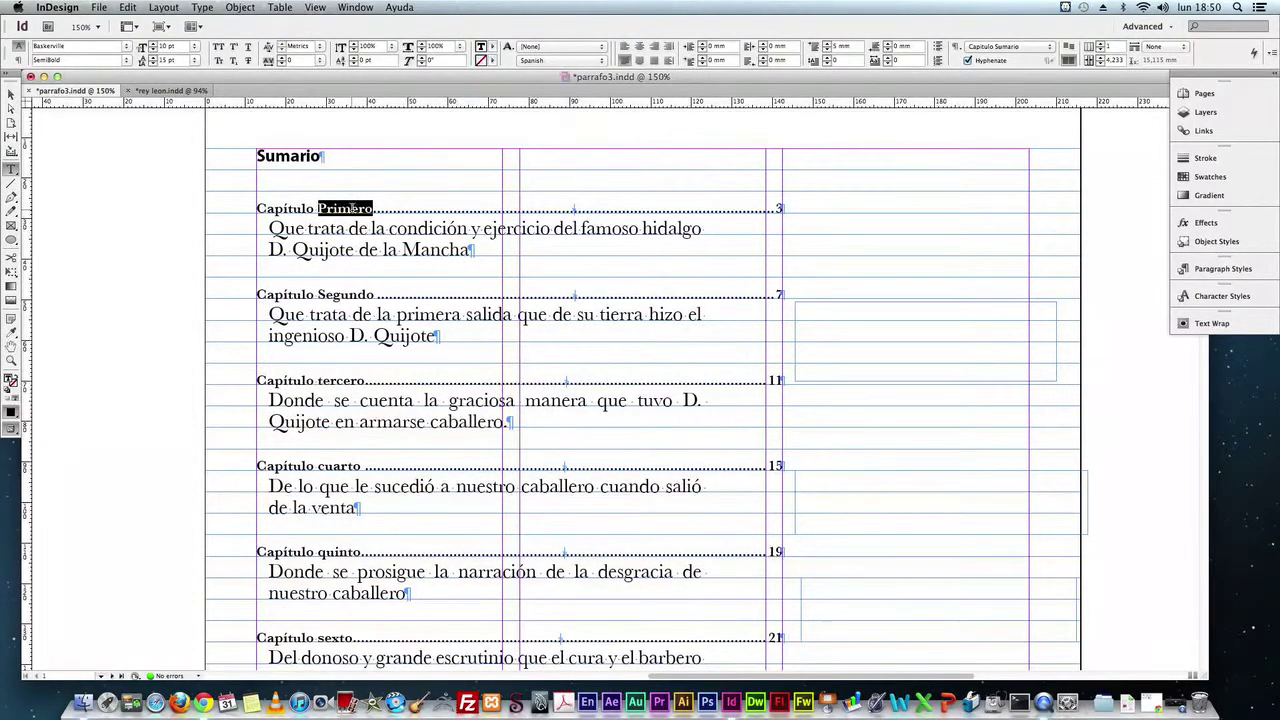
double_click(292, 208)
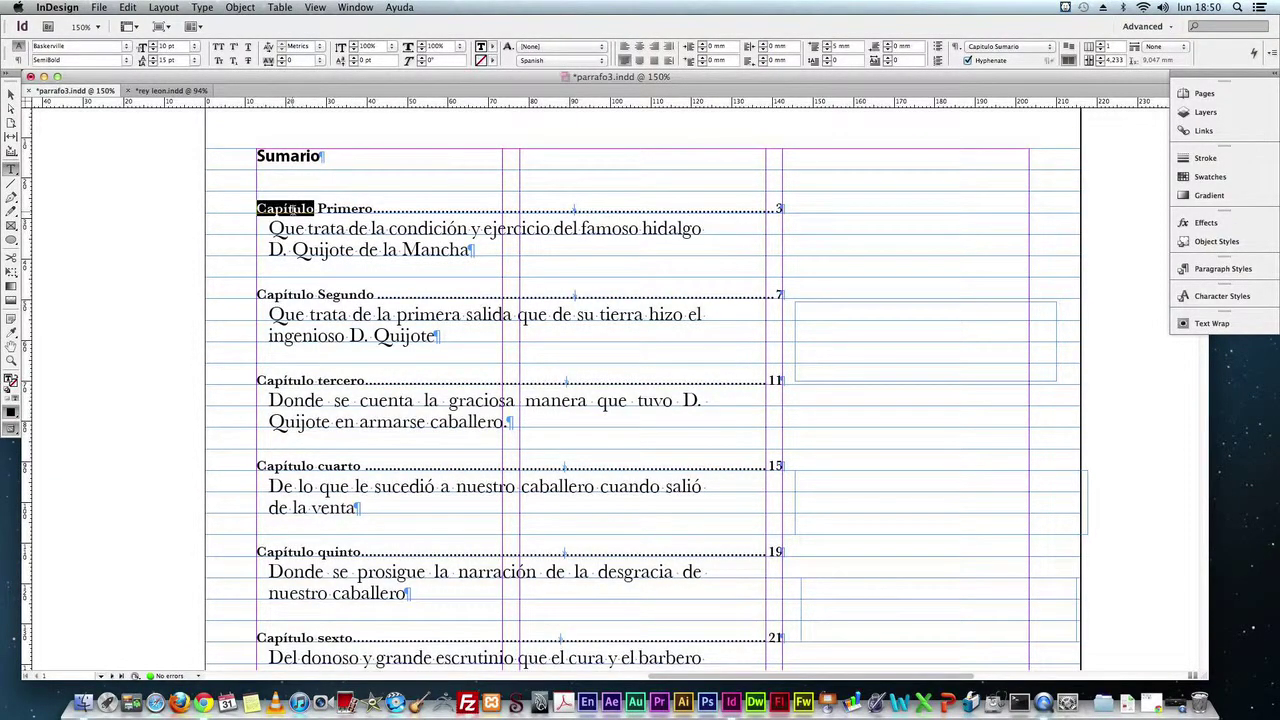
- Set that entry's Keep Options Start Paragraph to In Next Frame
click(1272, 53)
click(1106, 258)
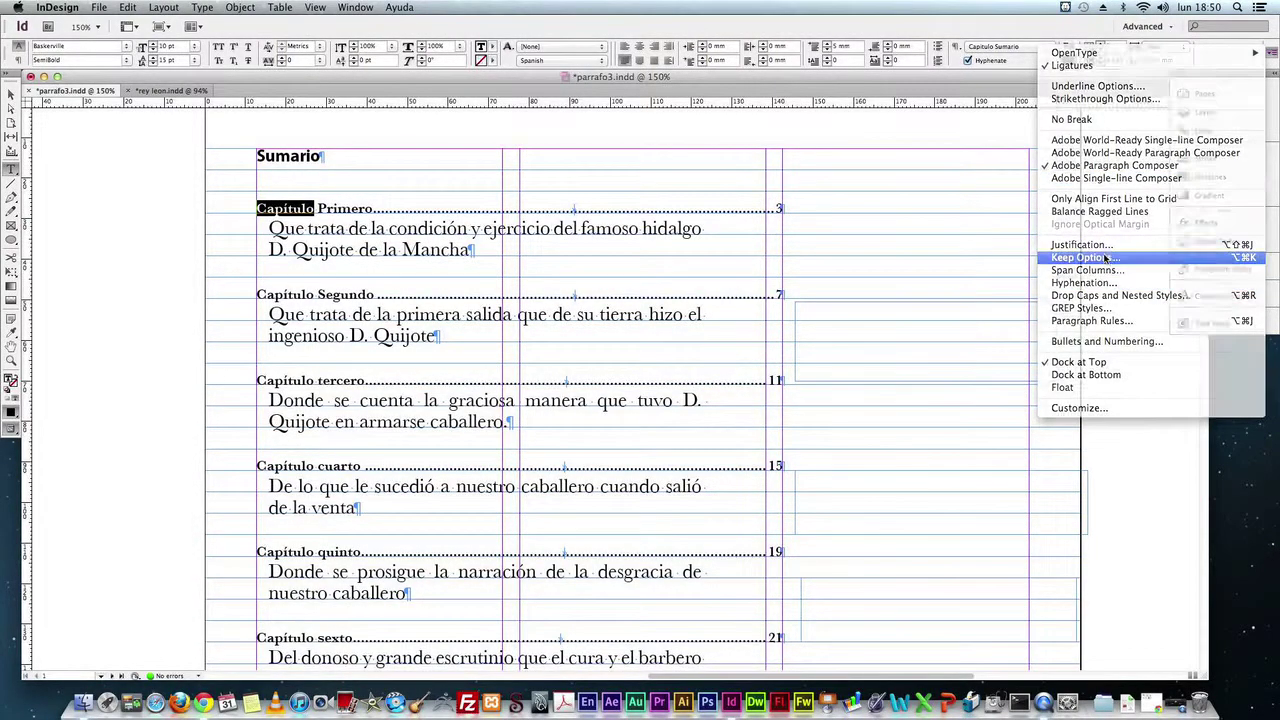
click(675, 447)
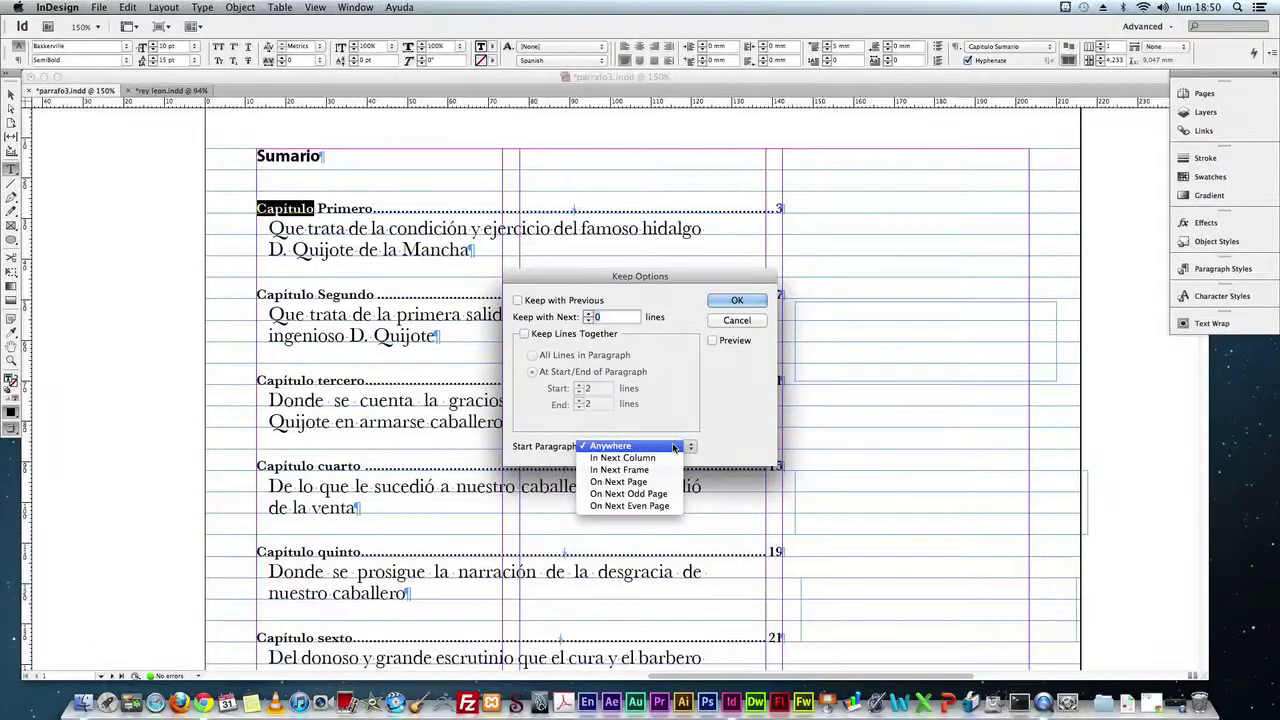
click(622, 469)
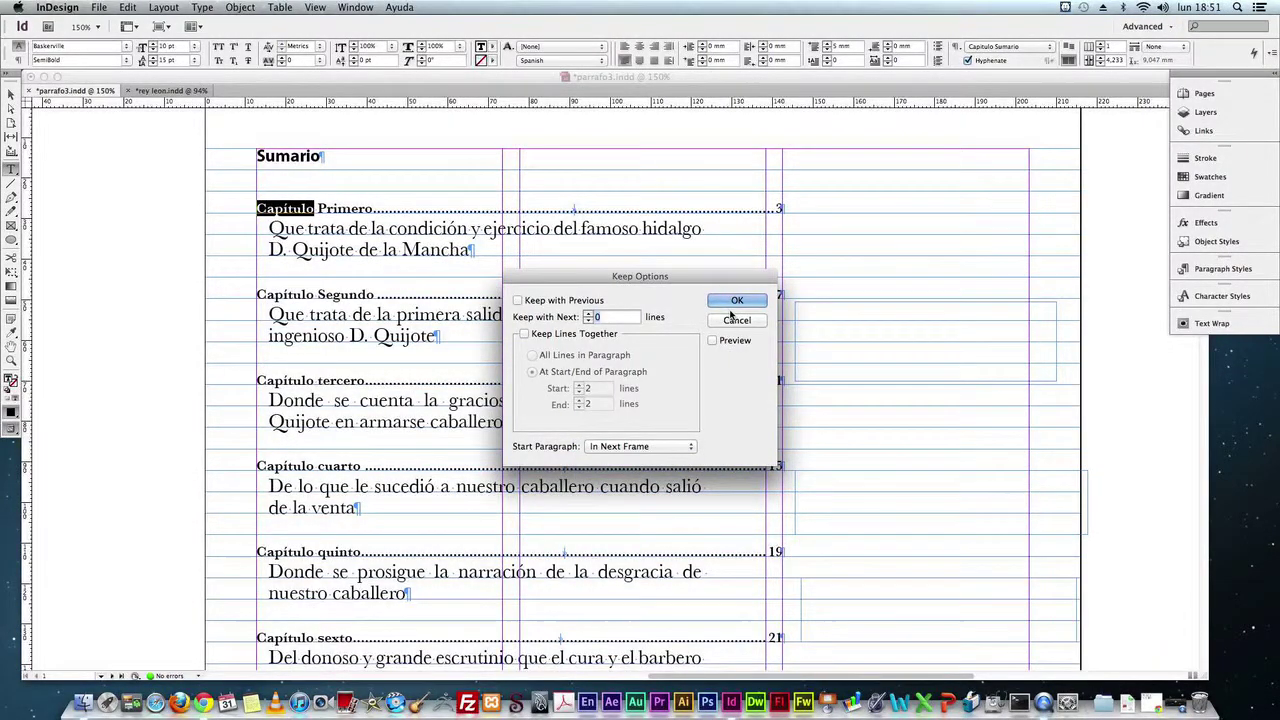
click(736, 302)
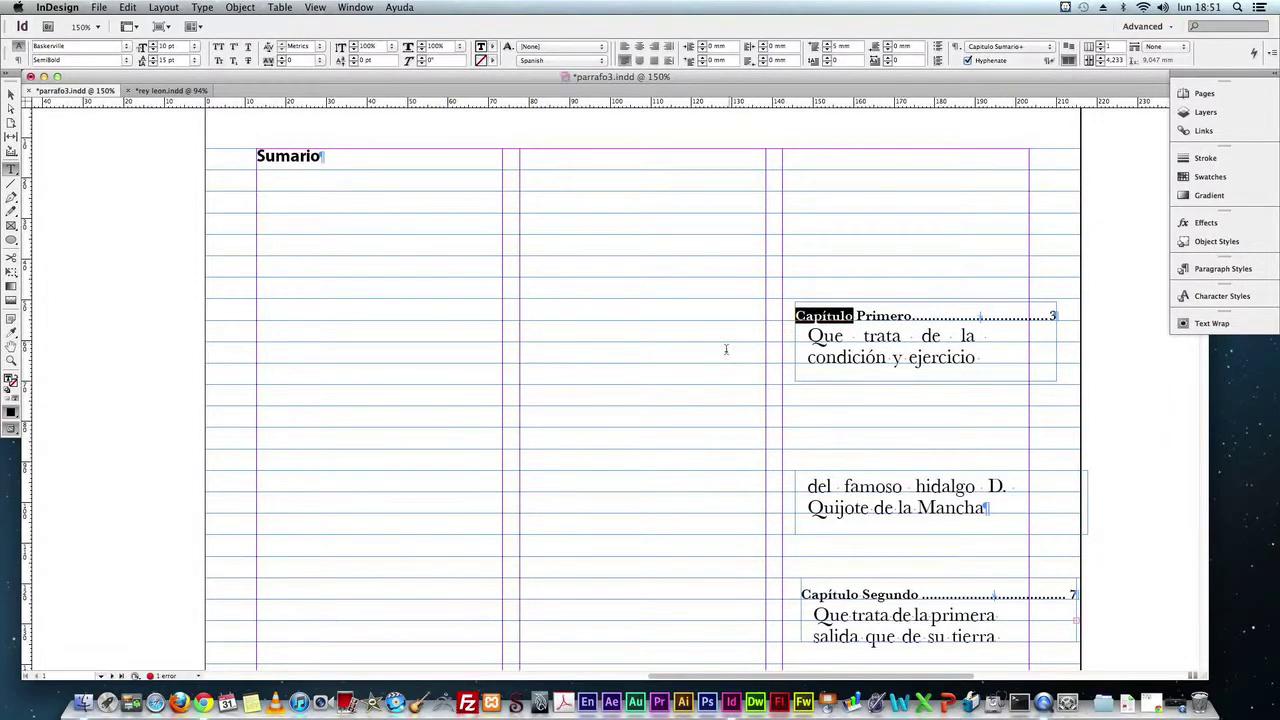
scroll(726, 349, down, 3)
scroll(714, 363, down, 3)
scroll(714, 363, up, 3)
scroll(717, 363, up, 1)
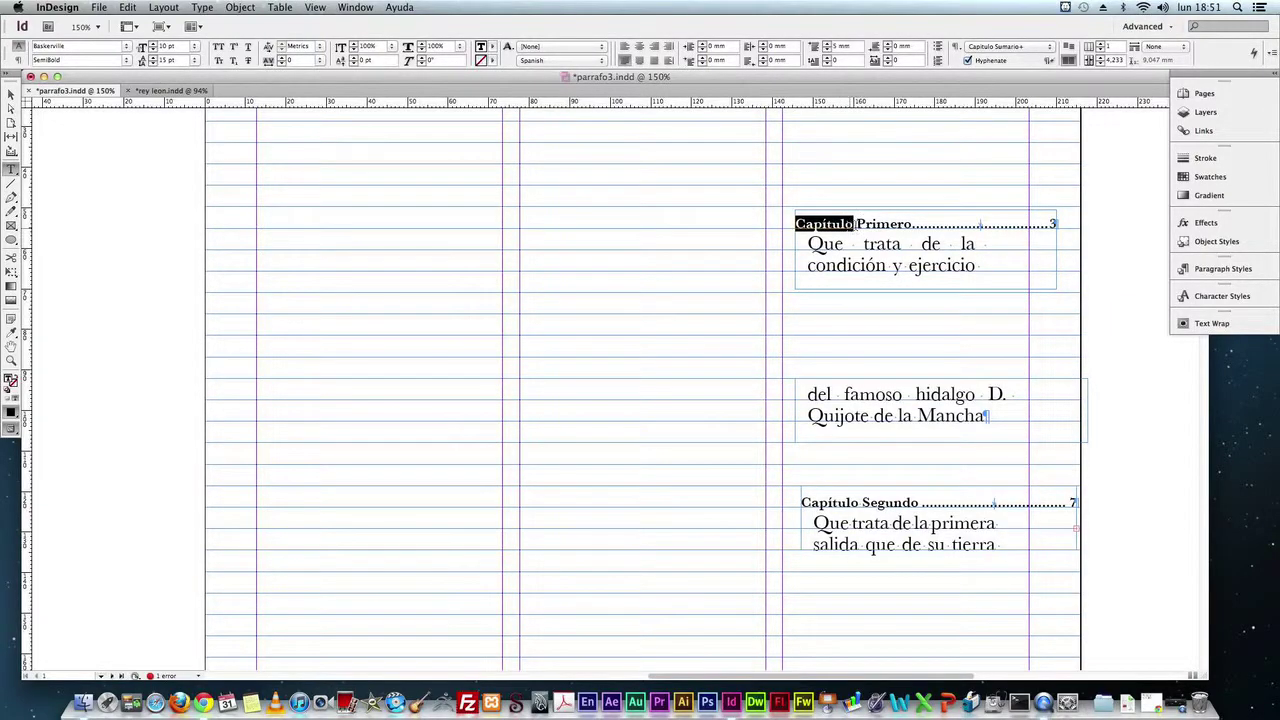
- Redefine the Capitulo Sumario paragraph style to match the Capítulo Primero entry
click(1222, 270)
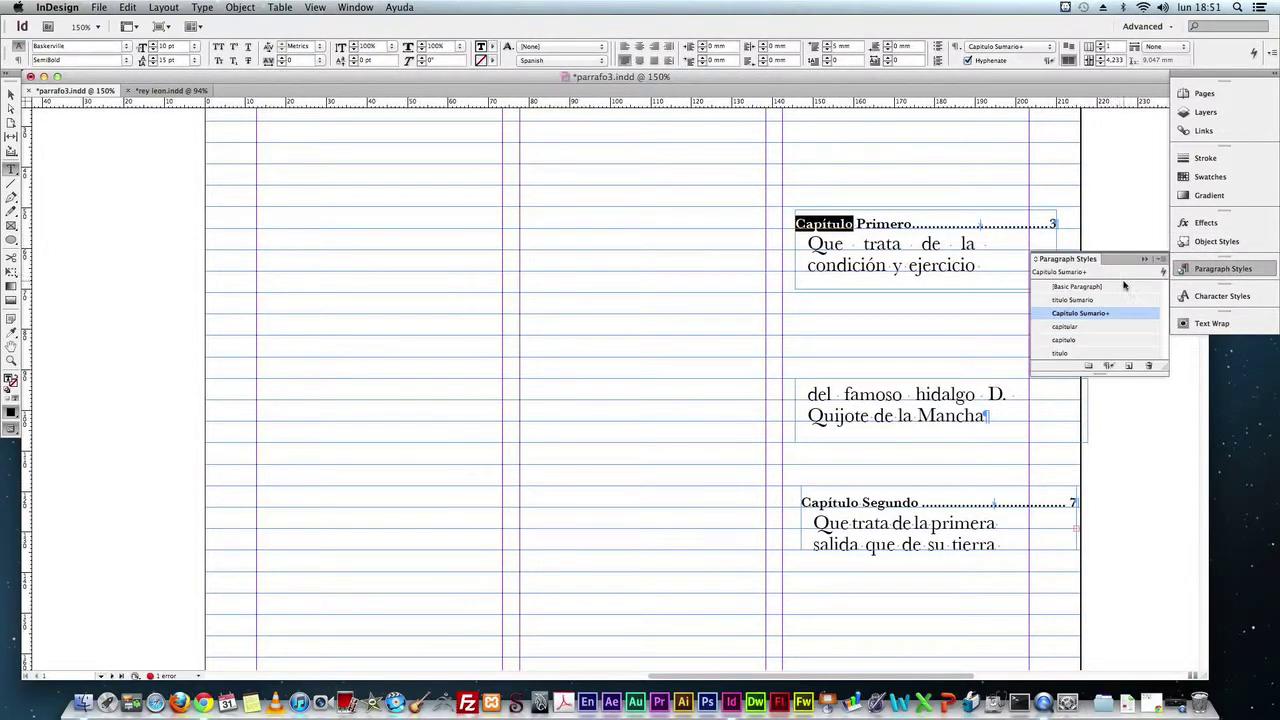
click(1161, 261)
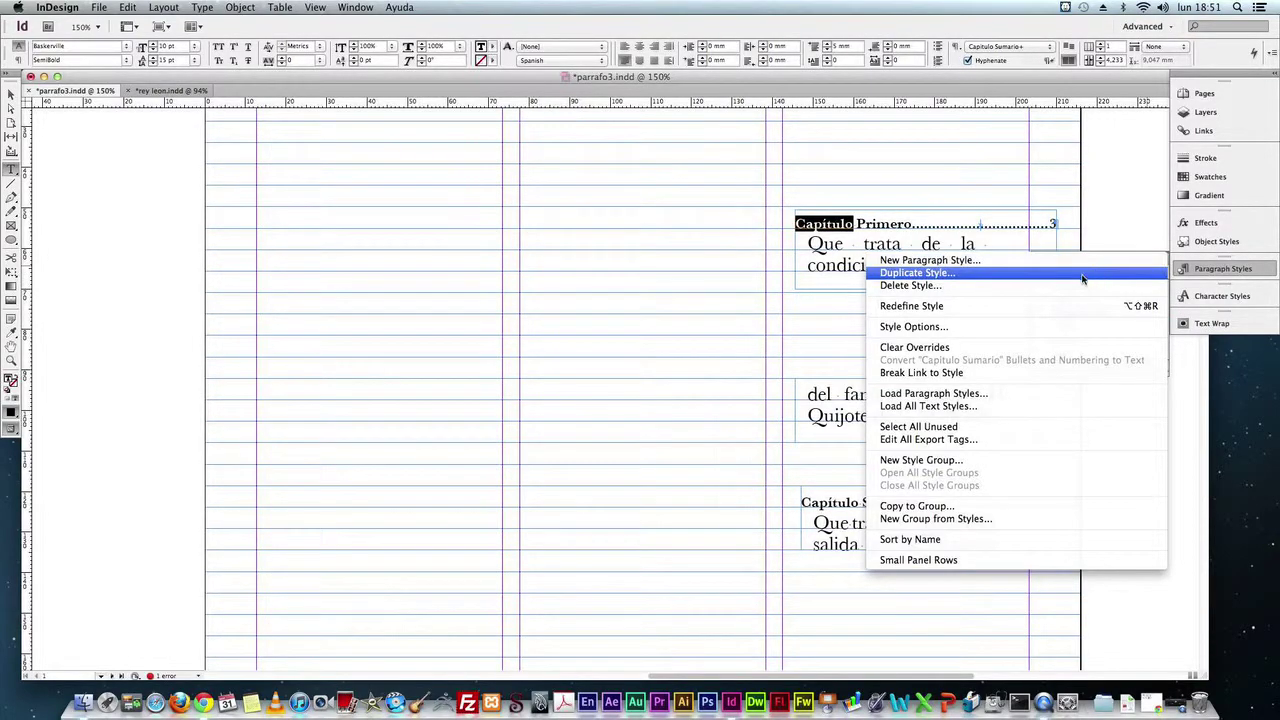
click(1041, 306)
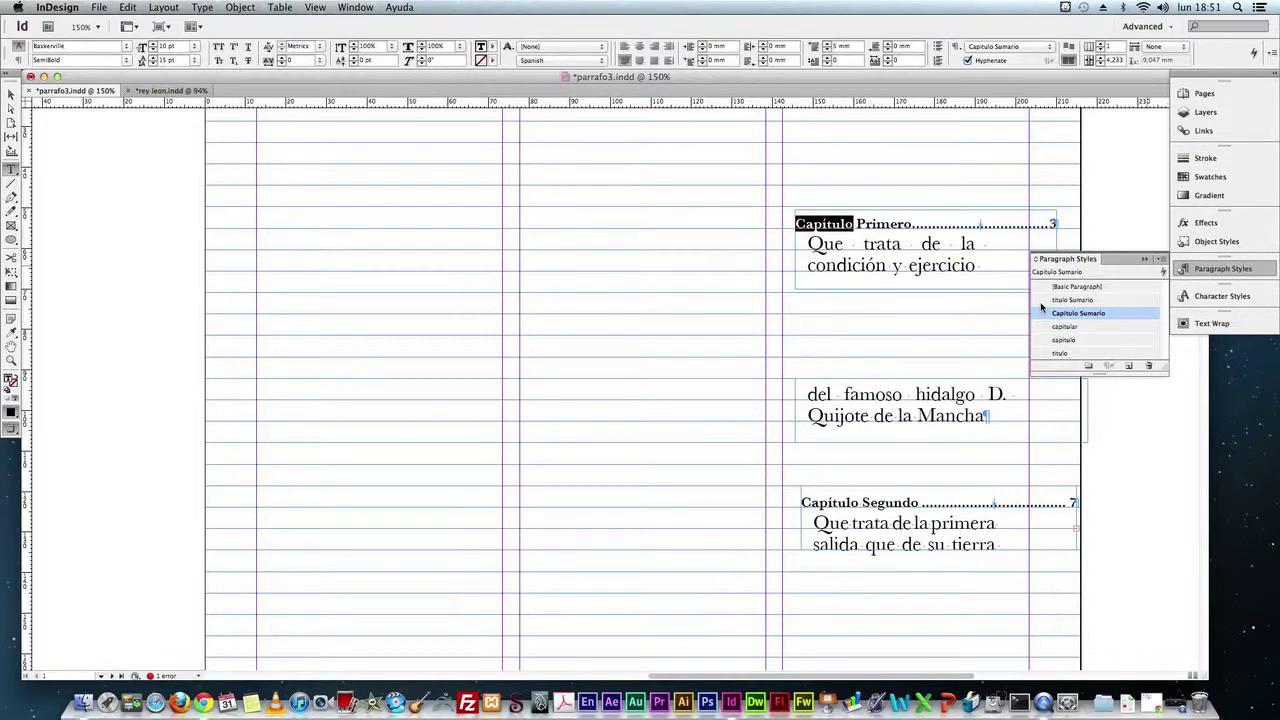
scroll(751, 357, up, 3)
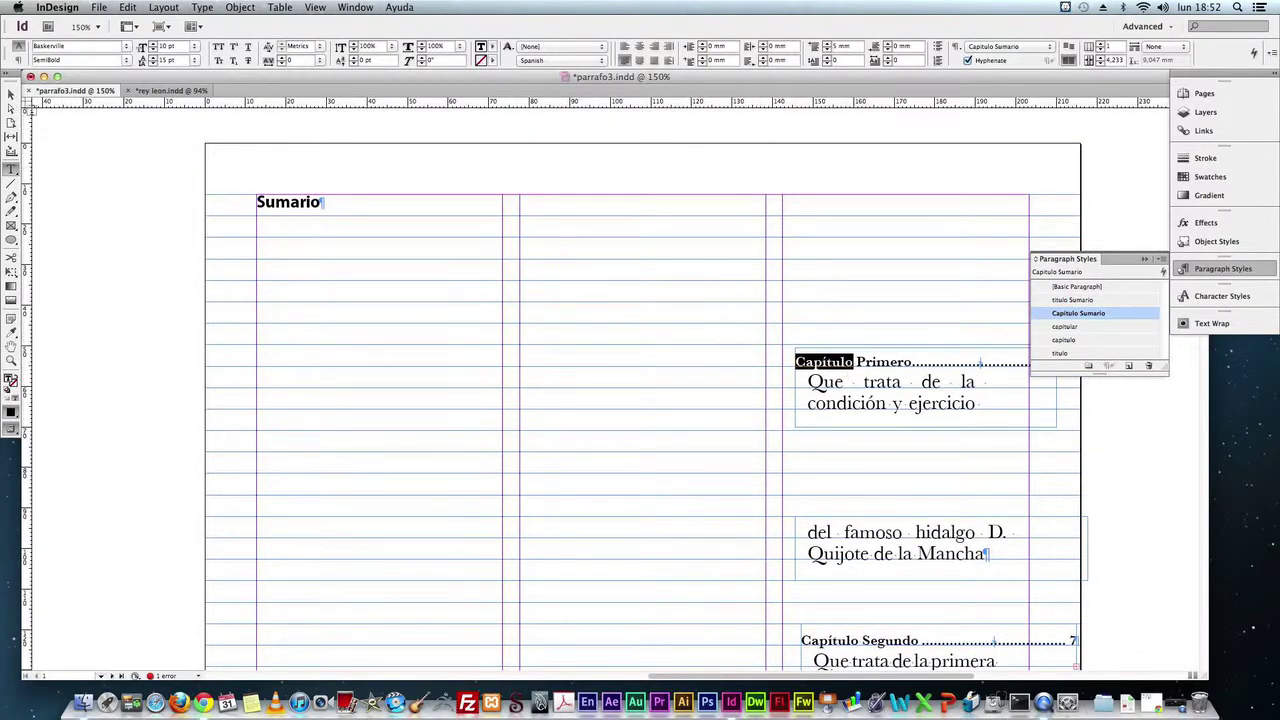
- Move the Capítulo Primero frame under Sumario in the left column and its continuation to the middle column
click(11, 94)
drag(846, 389, 348, 276)
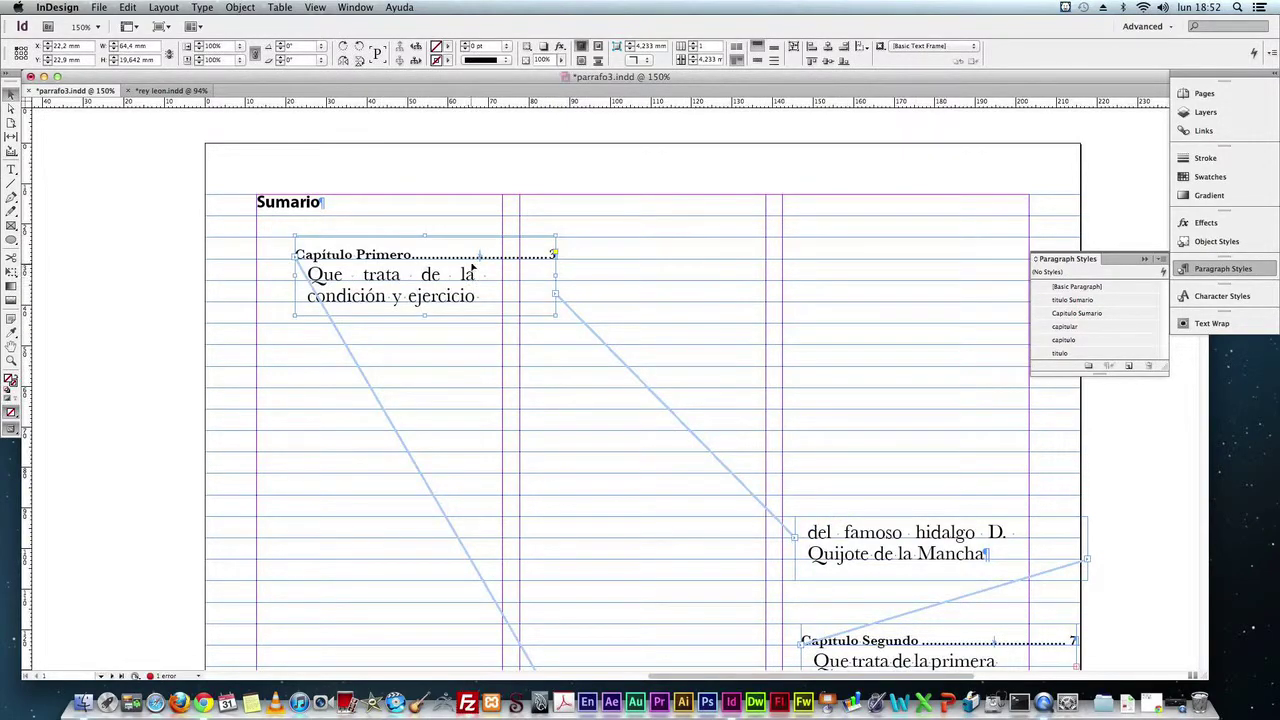
drag(474, 265, 437, 265)
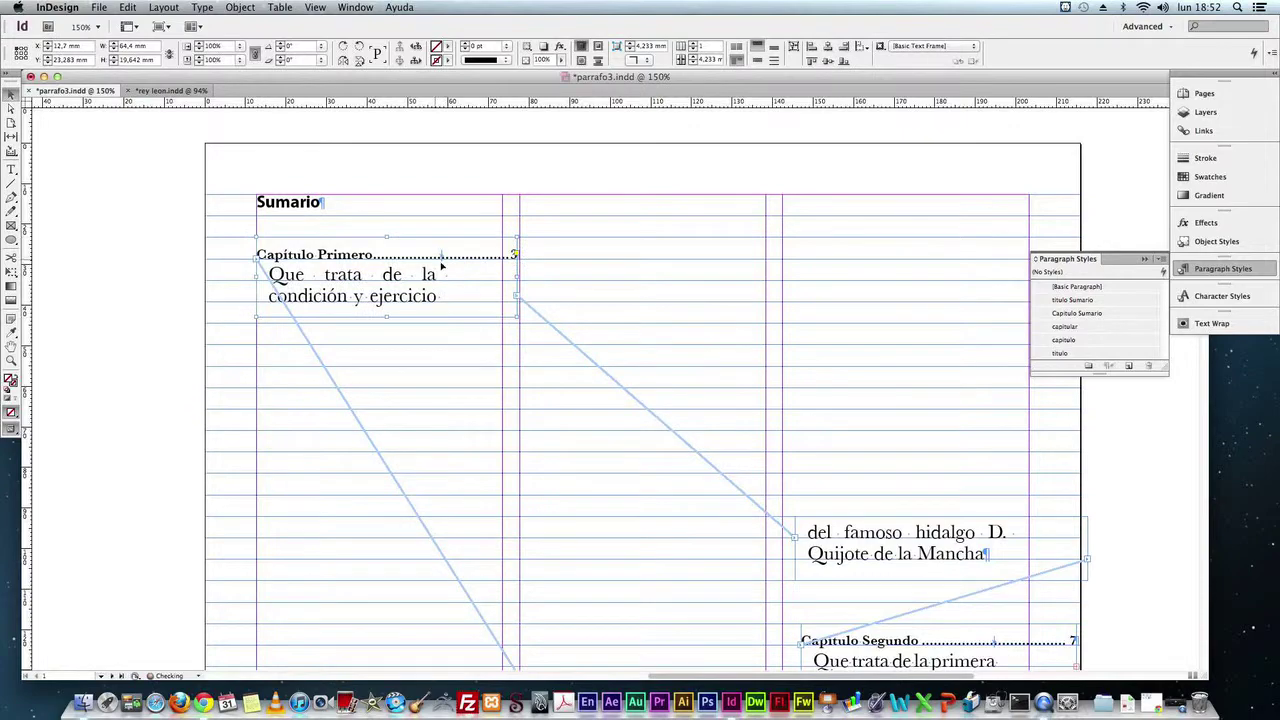
drag(903, 560, 653, 300)
drag(653, 295, 655, 360)
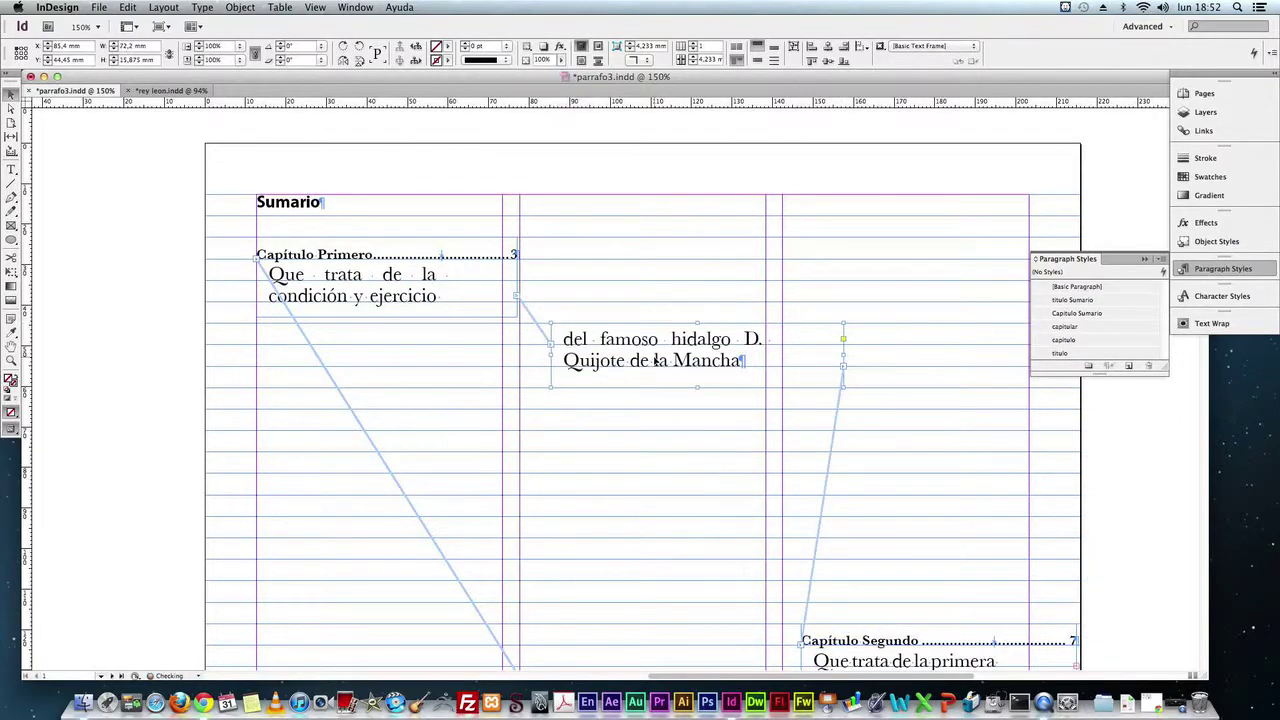
- Drag the Capítulo Segundo frame up and left toward the left column
scroll(729, 409, down, 3)
drag(880, 508, 598, 335)
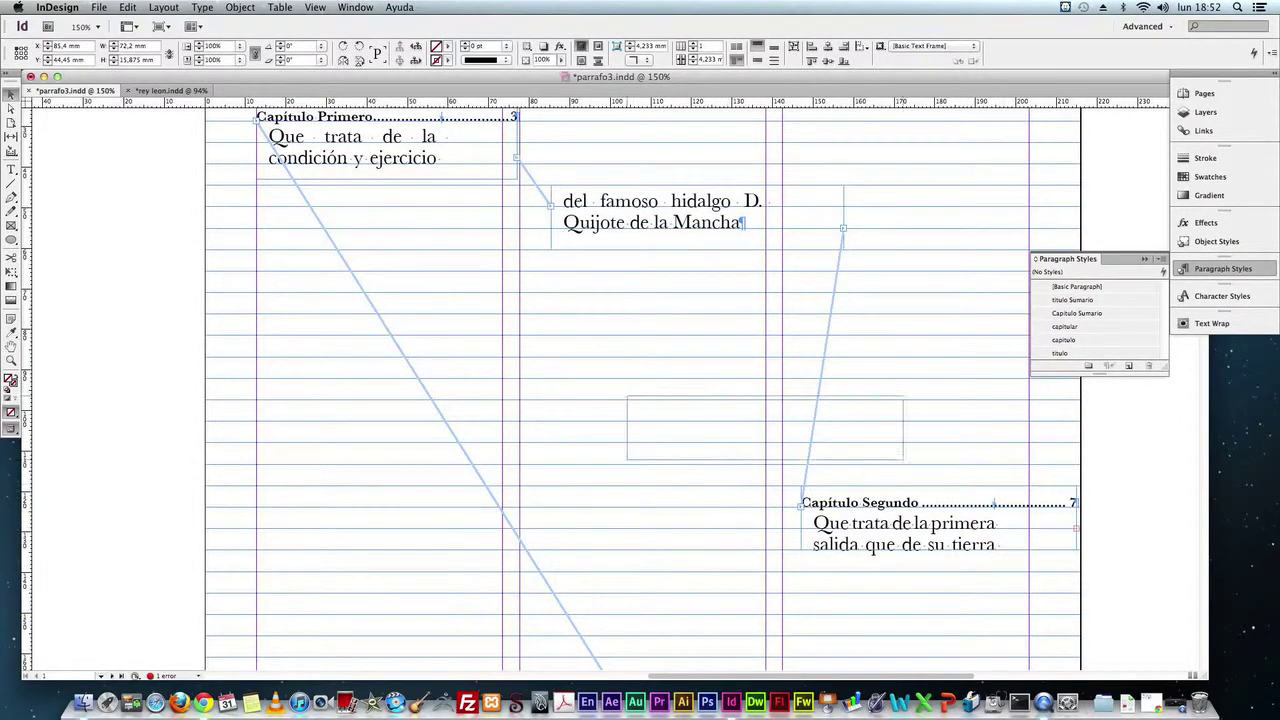
scroll(660, 445, down, 8)
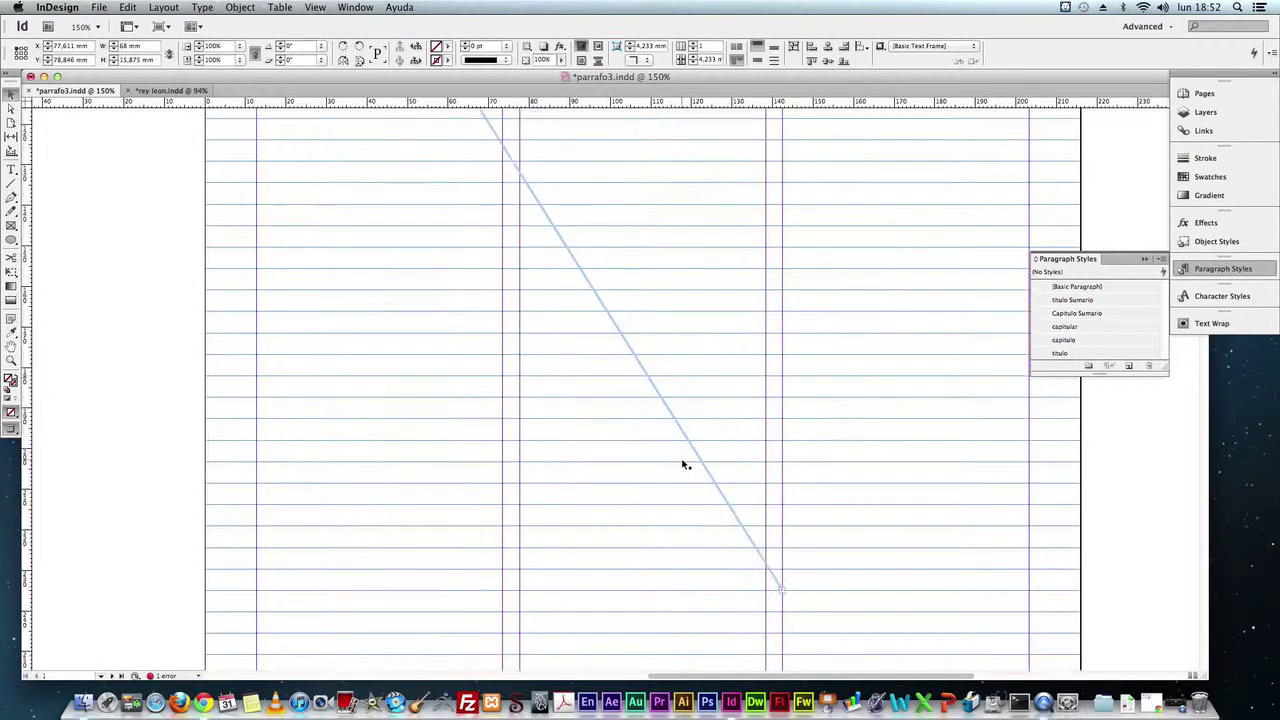
scroll(700, 466, down, 5)
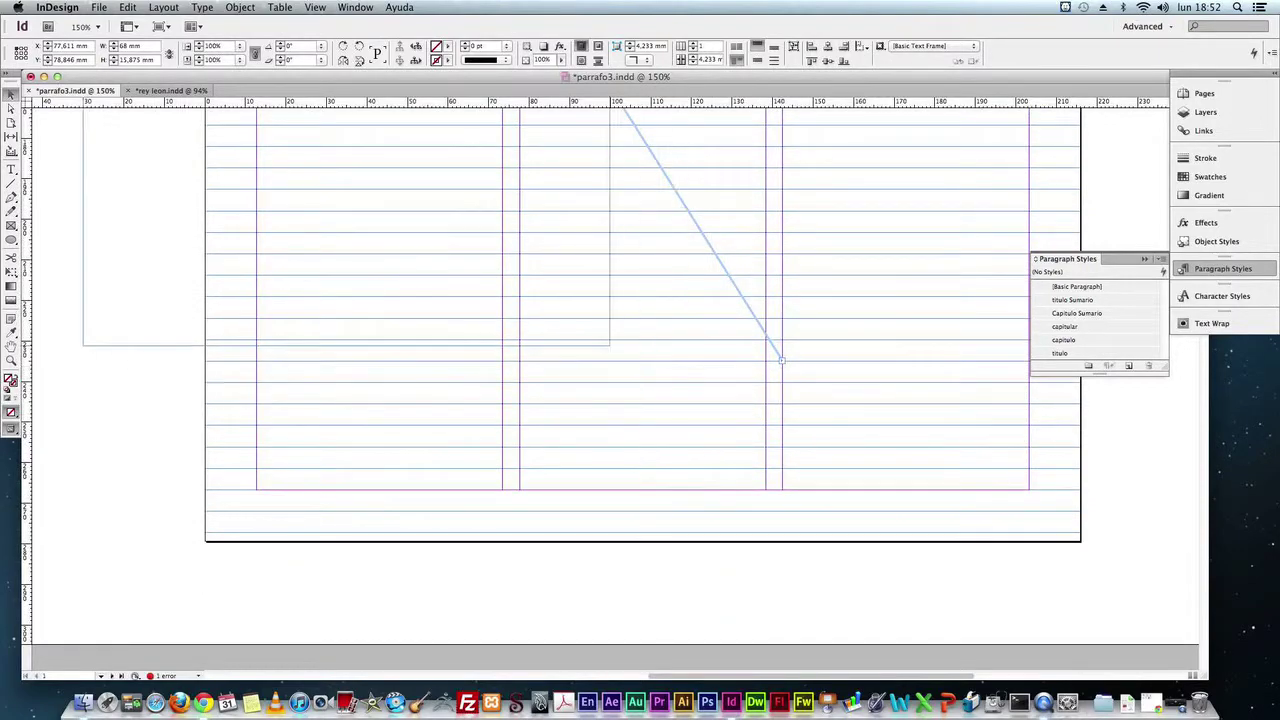
mouse_move(785, 368)
mouse_down()
mouse_move(606, 328)
mouse_move(785, 368)
mouse_up()
scroll(857, 429, up, 8)
scroll(848, 457, up, 10)
scroll(847, 457, down, 2)
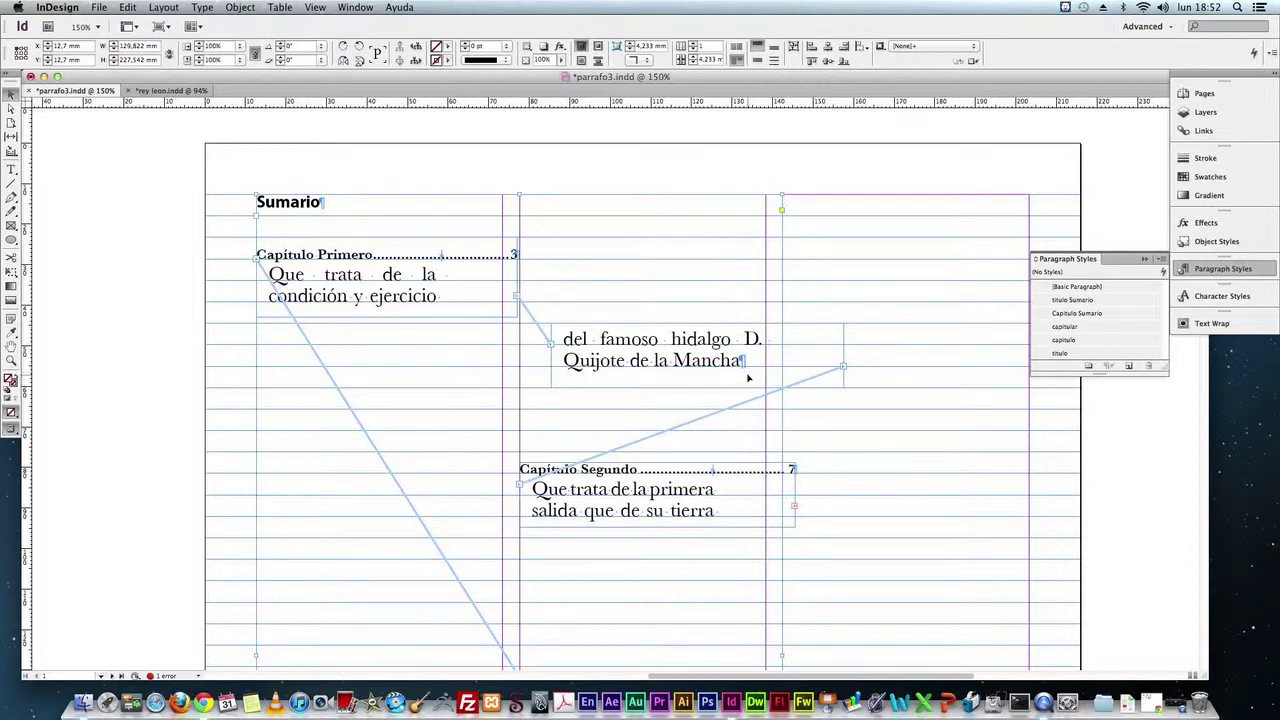
- Undo two accidental Sumario moves, then place Capítulo Segundo in the left column below Capítulo Primero
drag(643, 362, 633, 322)
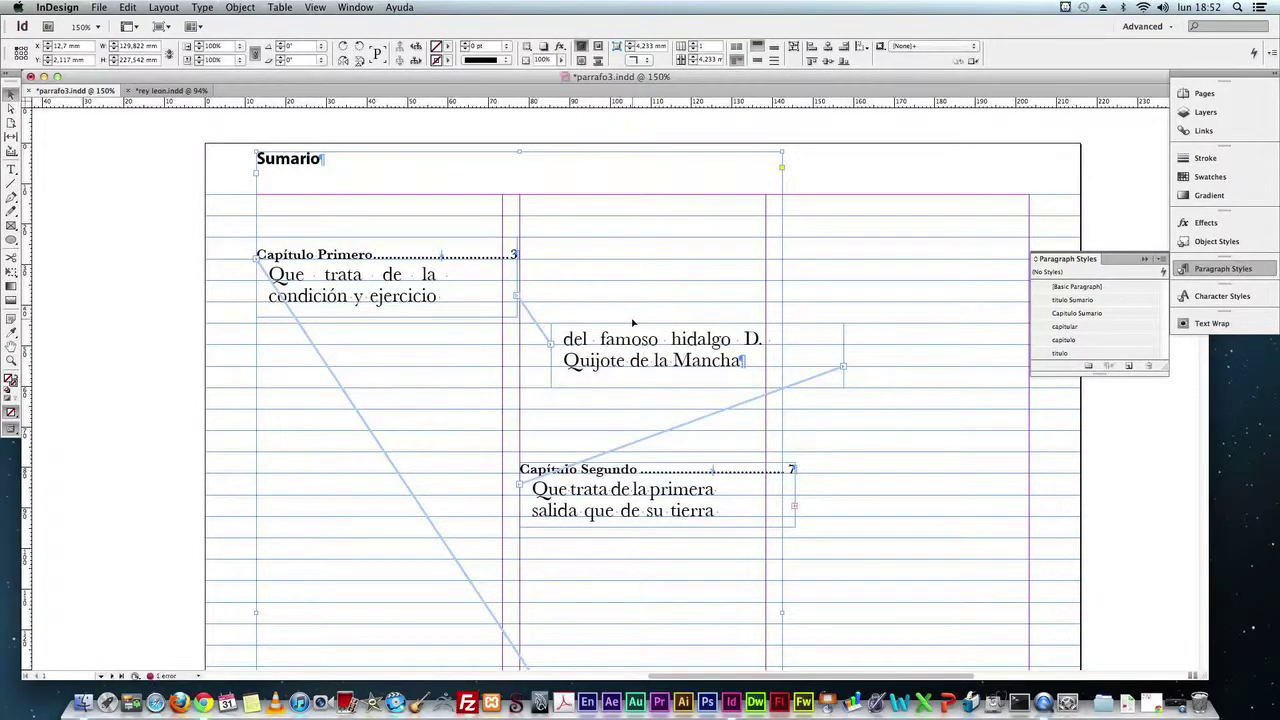
key(ctrl+z)
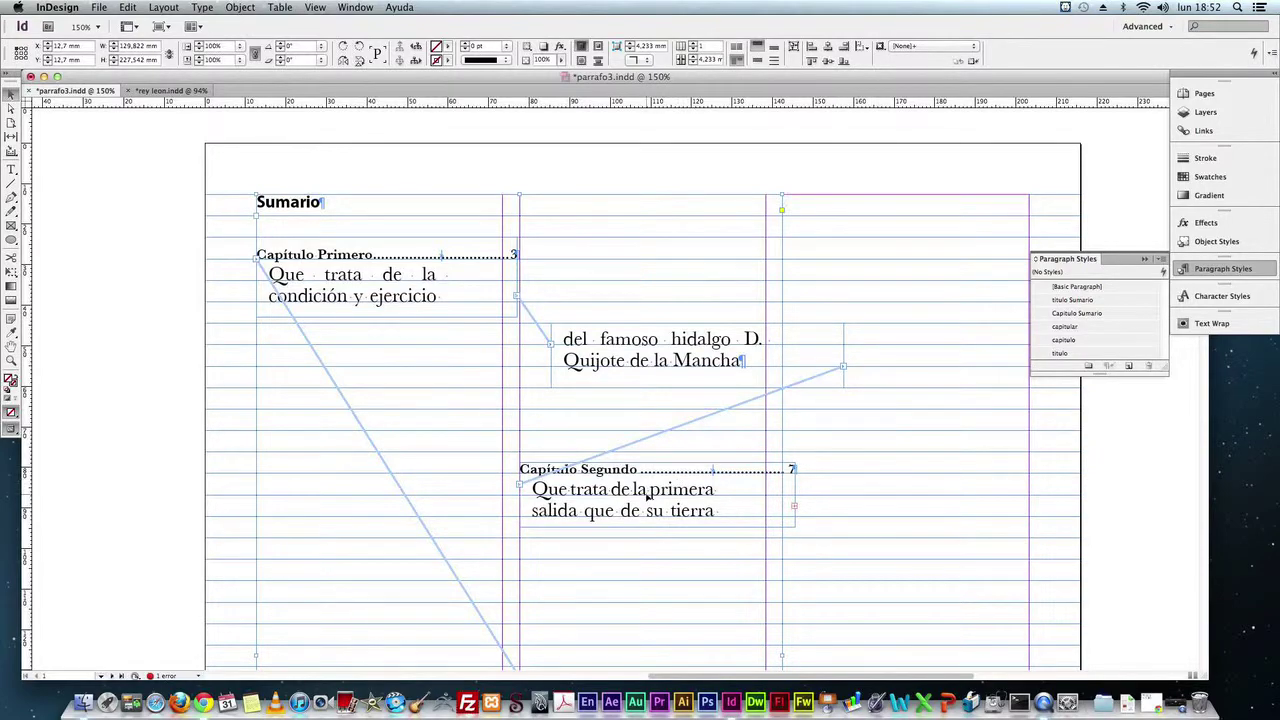
drag(649, 496, 503, 496)
key(ctrl+z)
click(900, 500)
click(740, 514)
drag(693, 492, 422, 497)
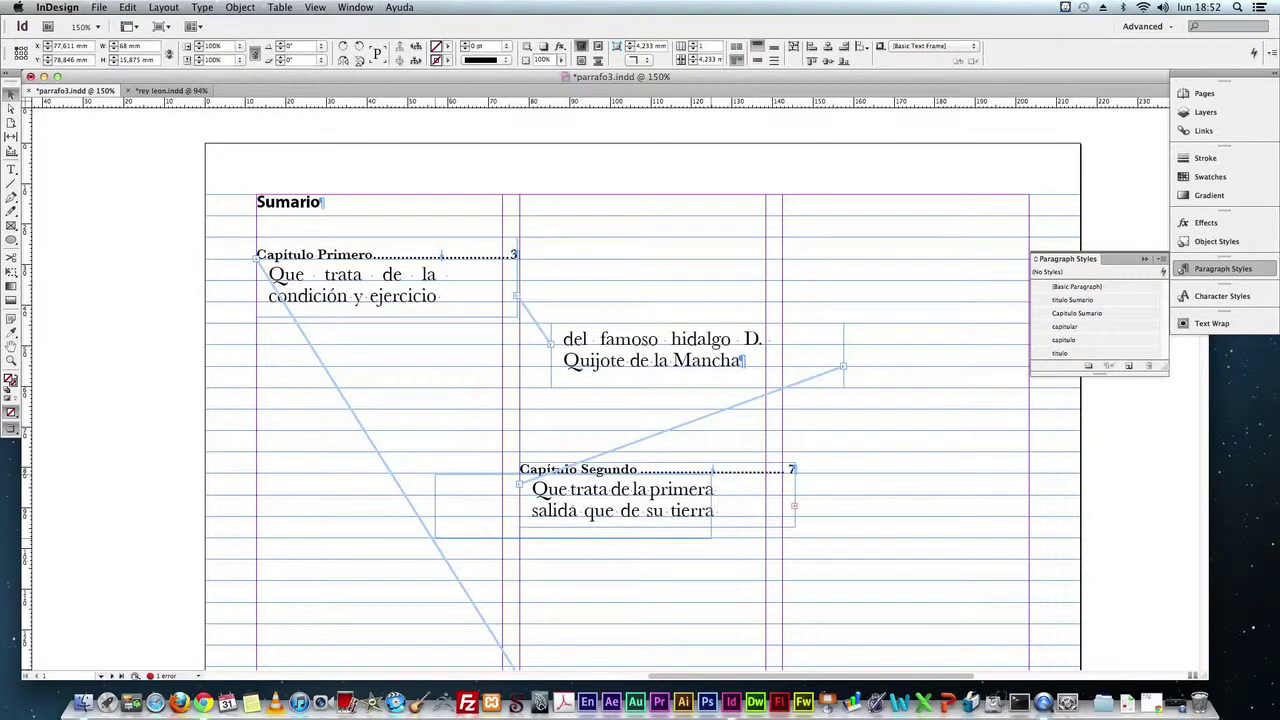
scroll(609, 517, down, 3)
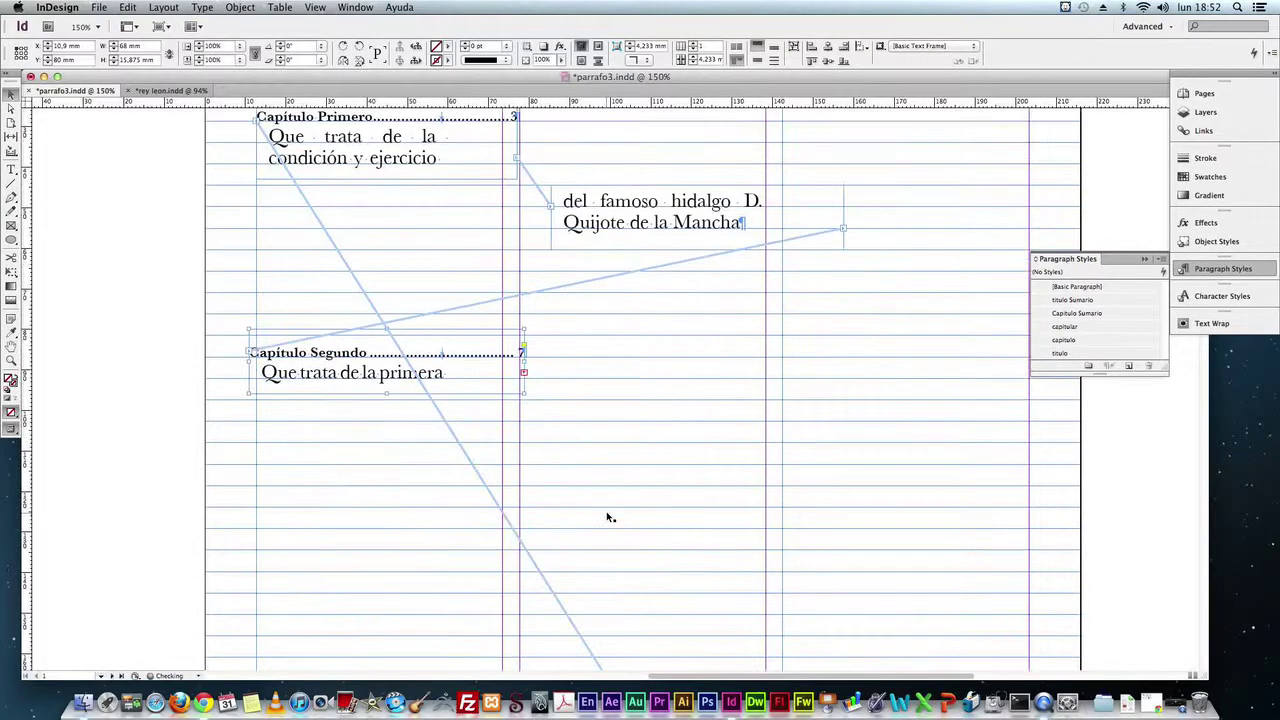
- Widen the Capítulo Segundo frame, trying and then deleting a continuation frame
drag(523, 393, 537, 400)
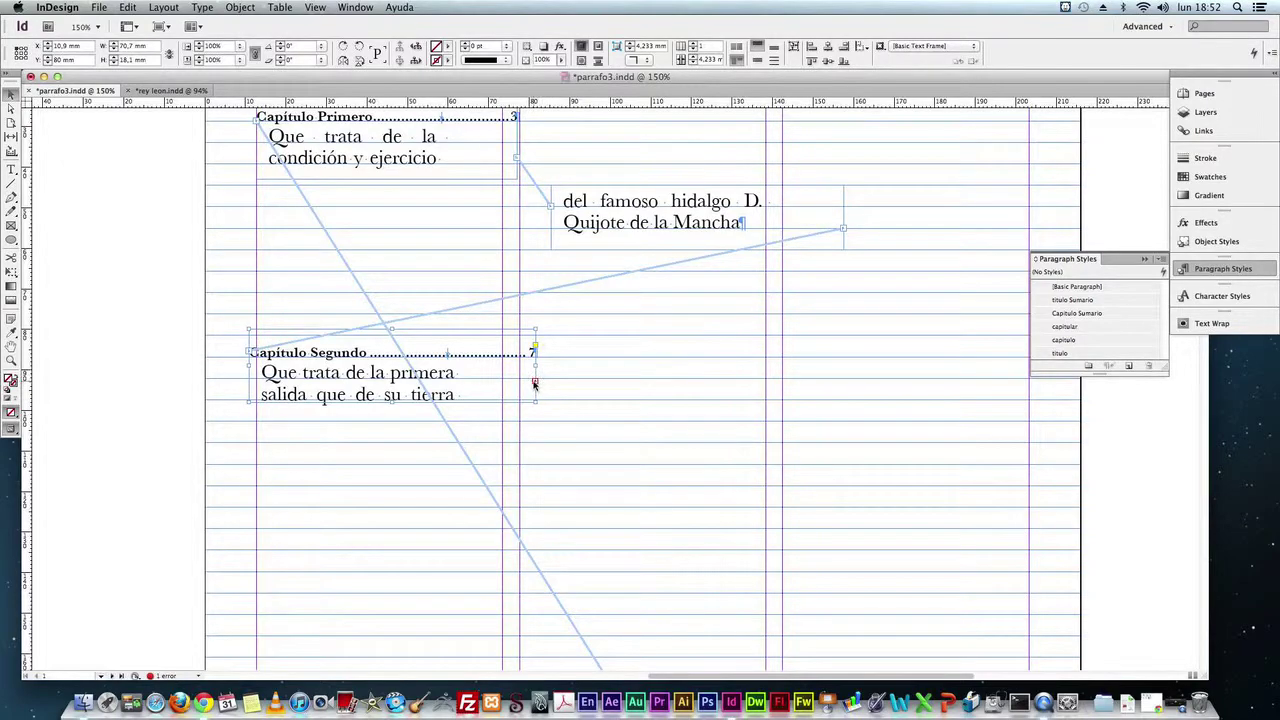
drag(536, 399, 547, 399)
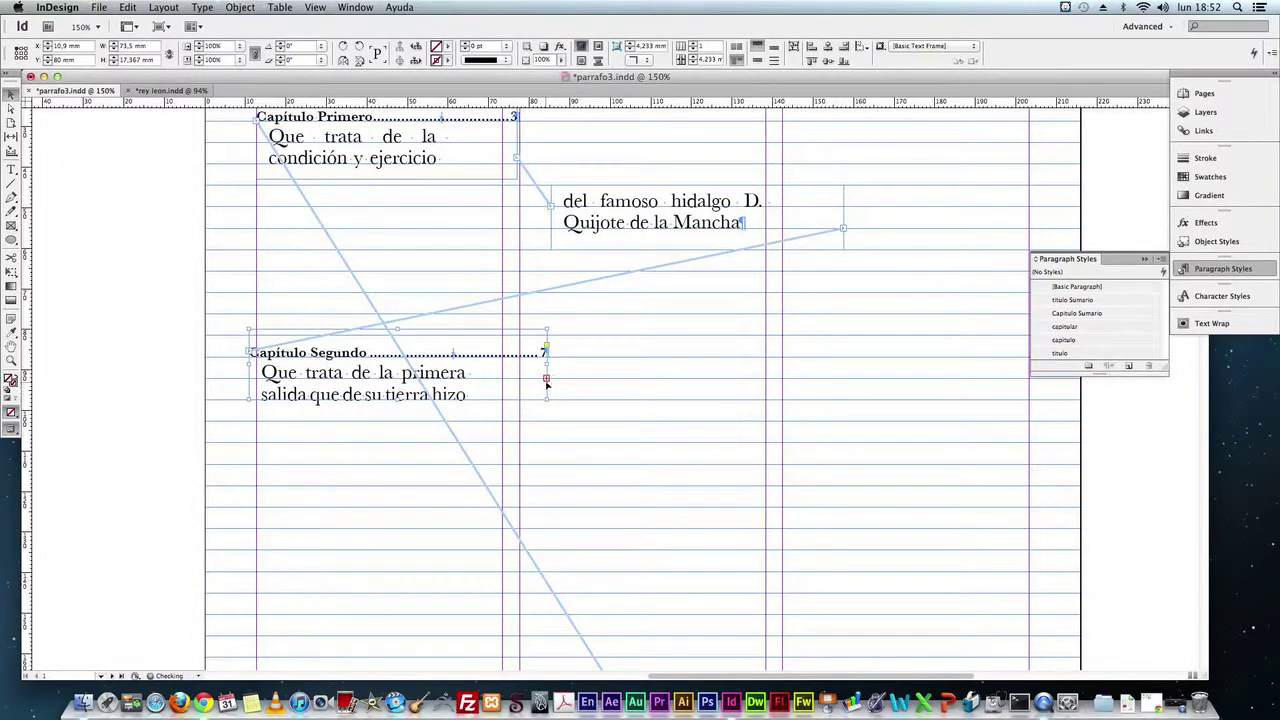
click(546, 378)
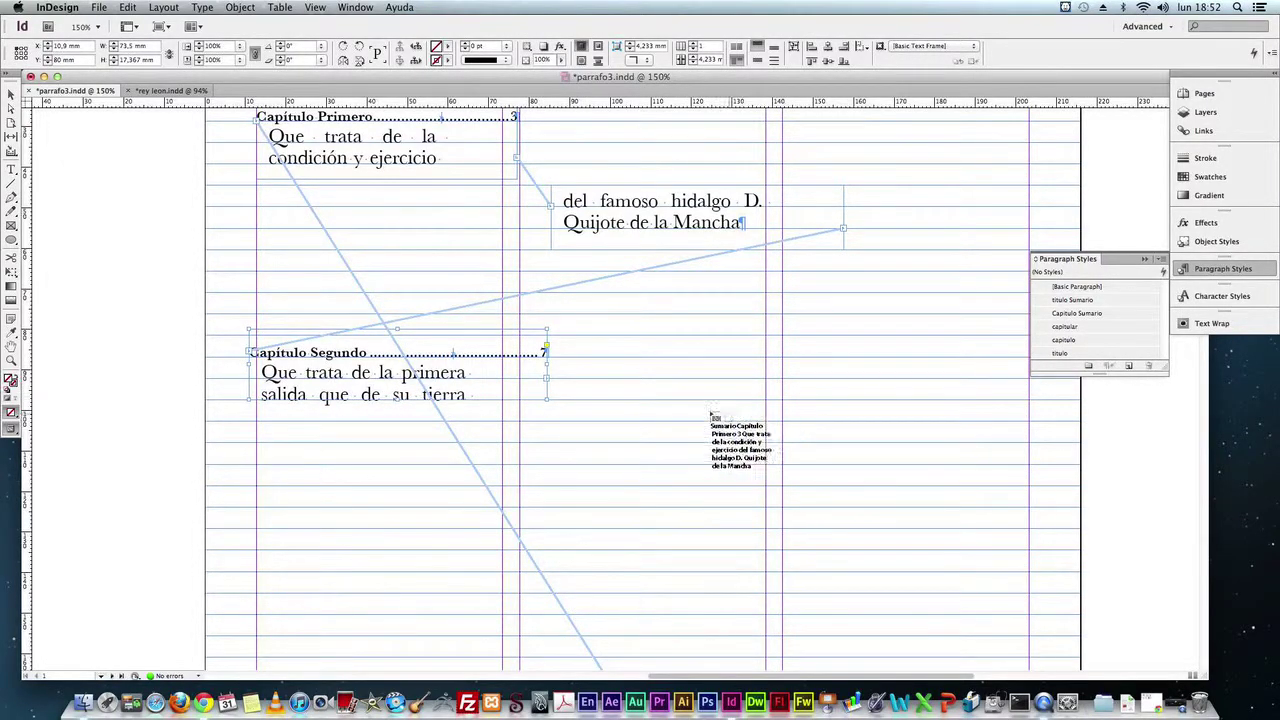
mouse_move(519, 420)
mouse_down()
mouse_move(746, 506)
mouse_move(765, 490)
mouse_up()
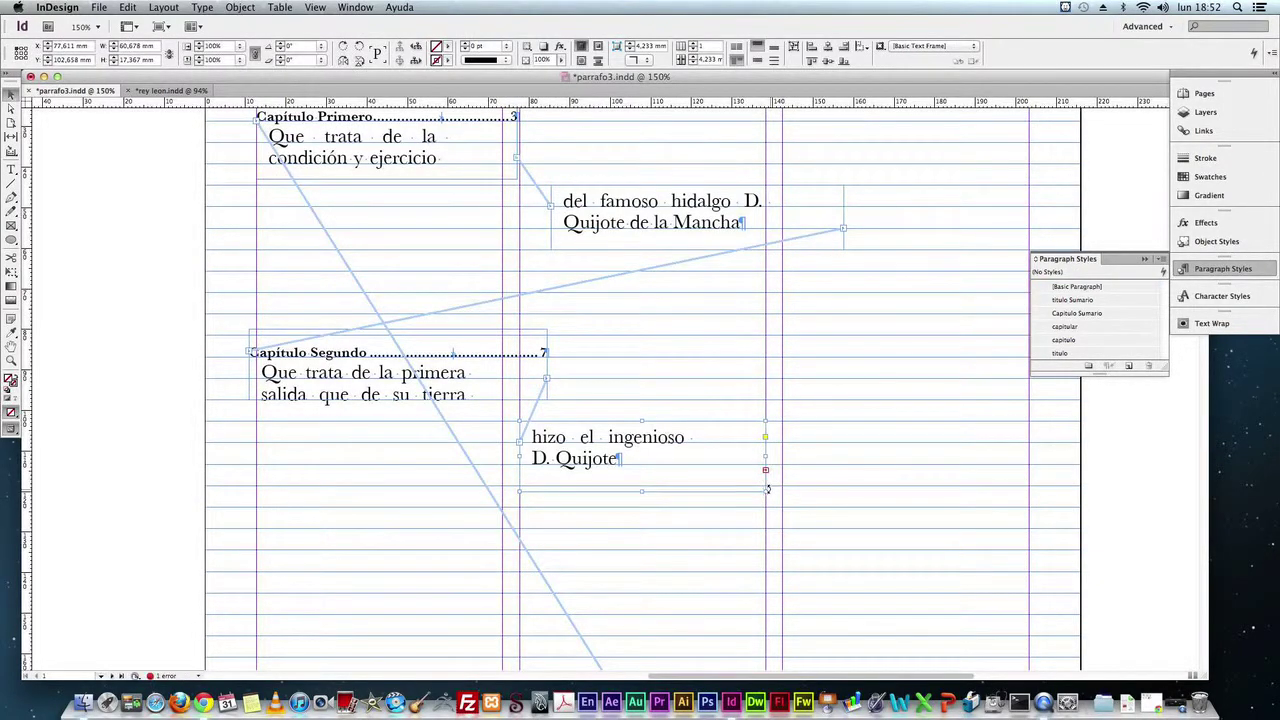
key(super+c)
drag(753, 475, 550, 376)
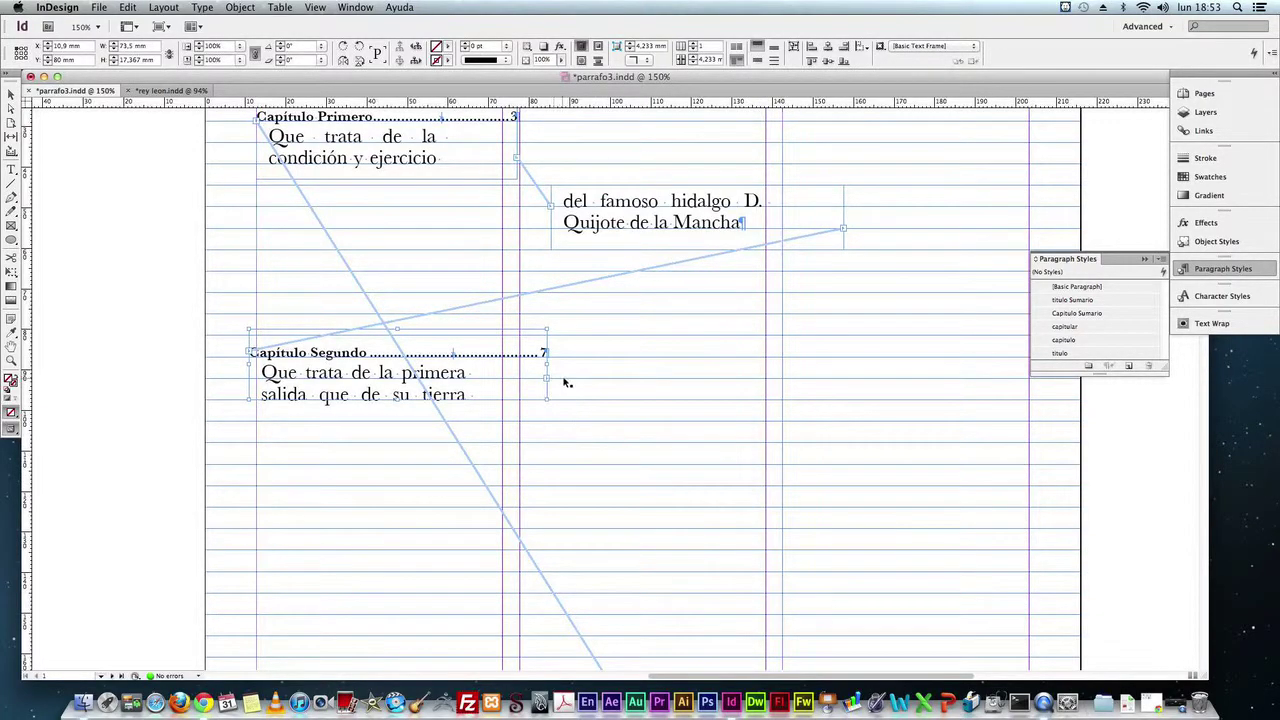
key(Delete)
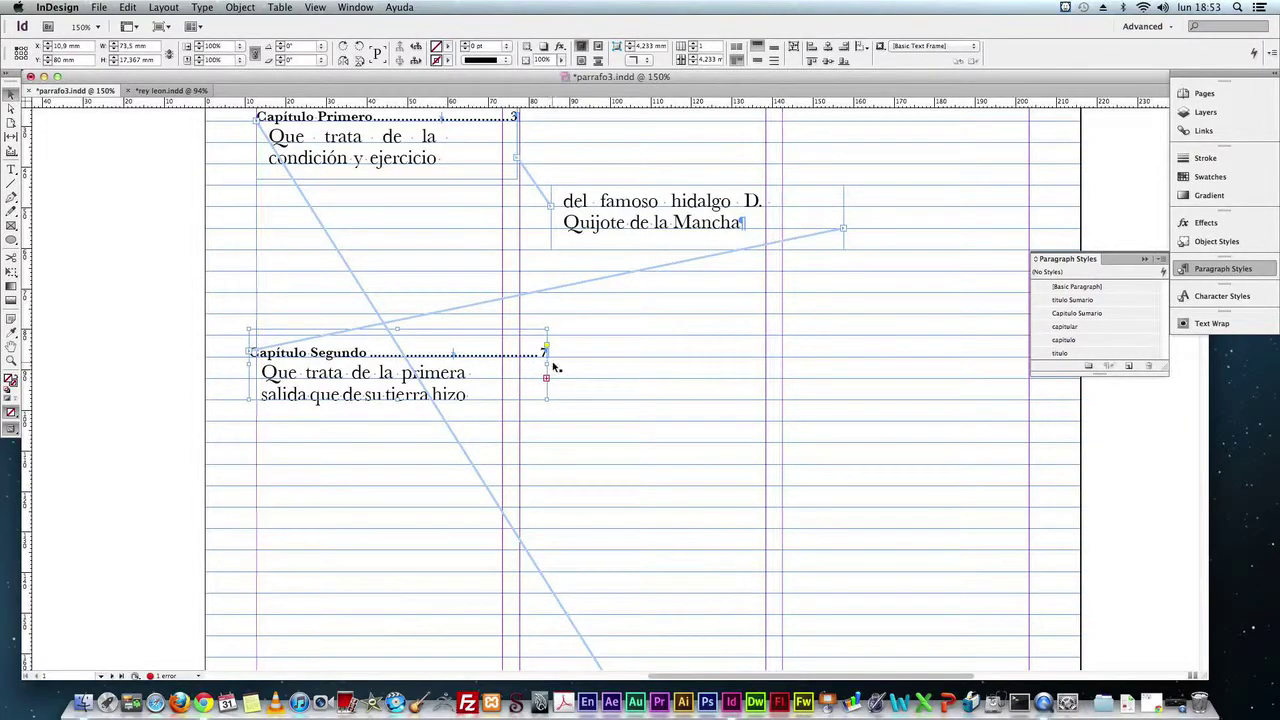
- Widen Capítulo Segundo further and thread its overflow into a new frame for Capítulo tercero, page 11
mouse_move(546, 400)
mouse_down()
mouse_move(584, 409)
mouse_move(620, 496)
mouse_move(662, 527)
mouse_move(668, 432)
mouse_move(520, 420)
mouse_up()
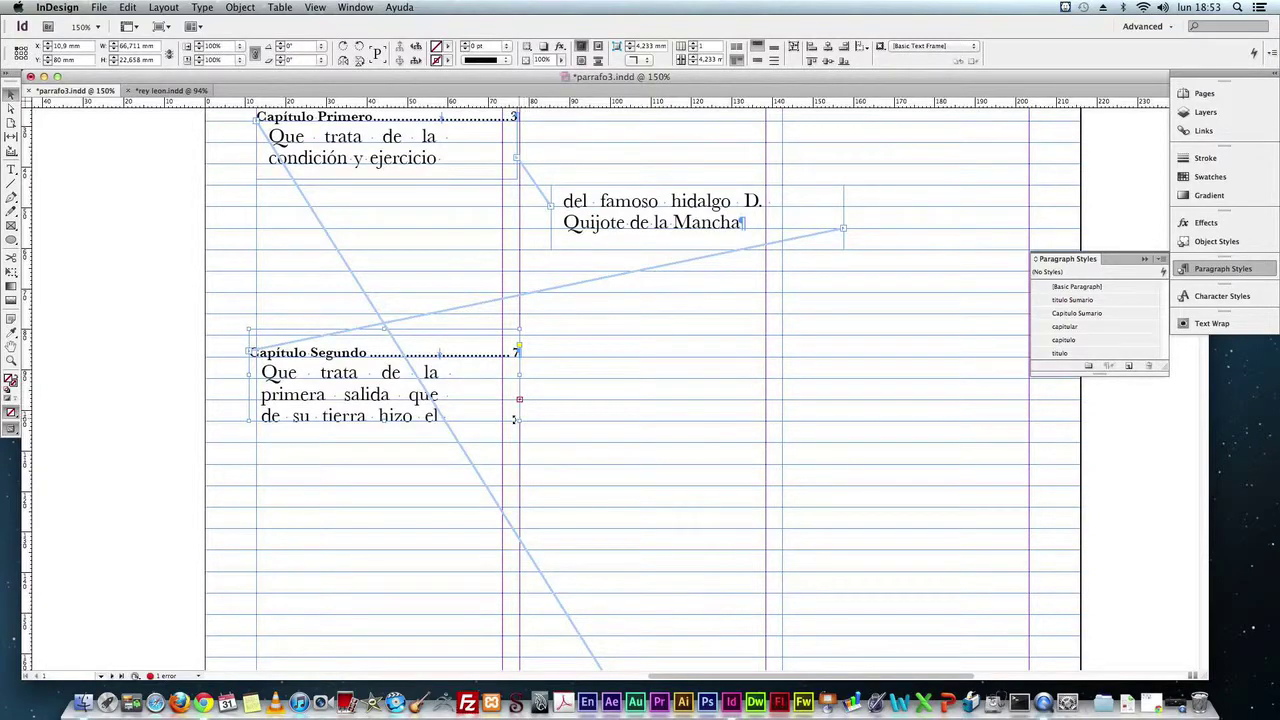
drag(519, 420, 550, 422)
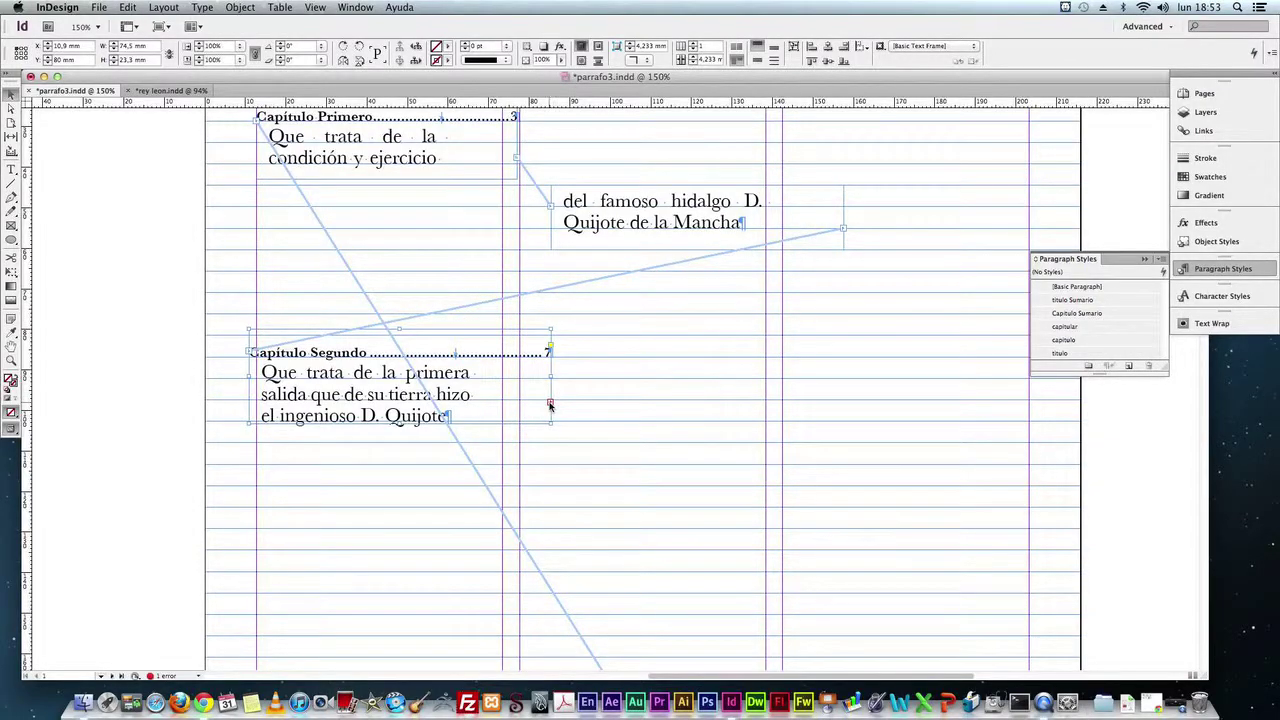
click(550, 405)
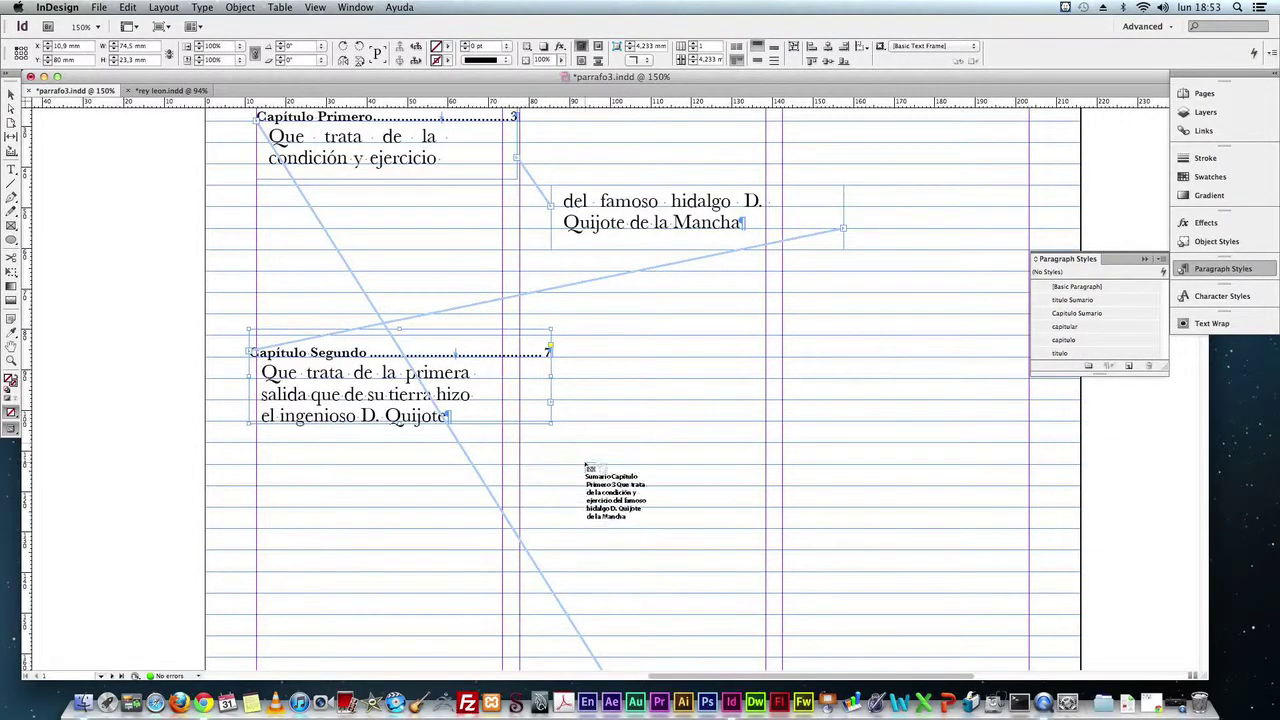
drag(648, 443, 940, 527)
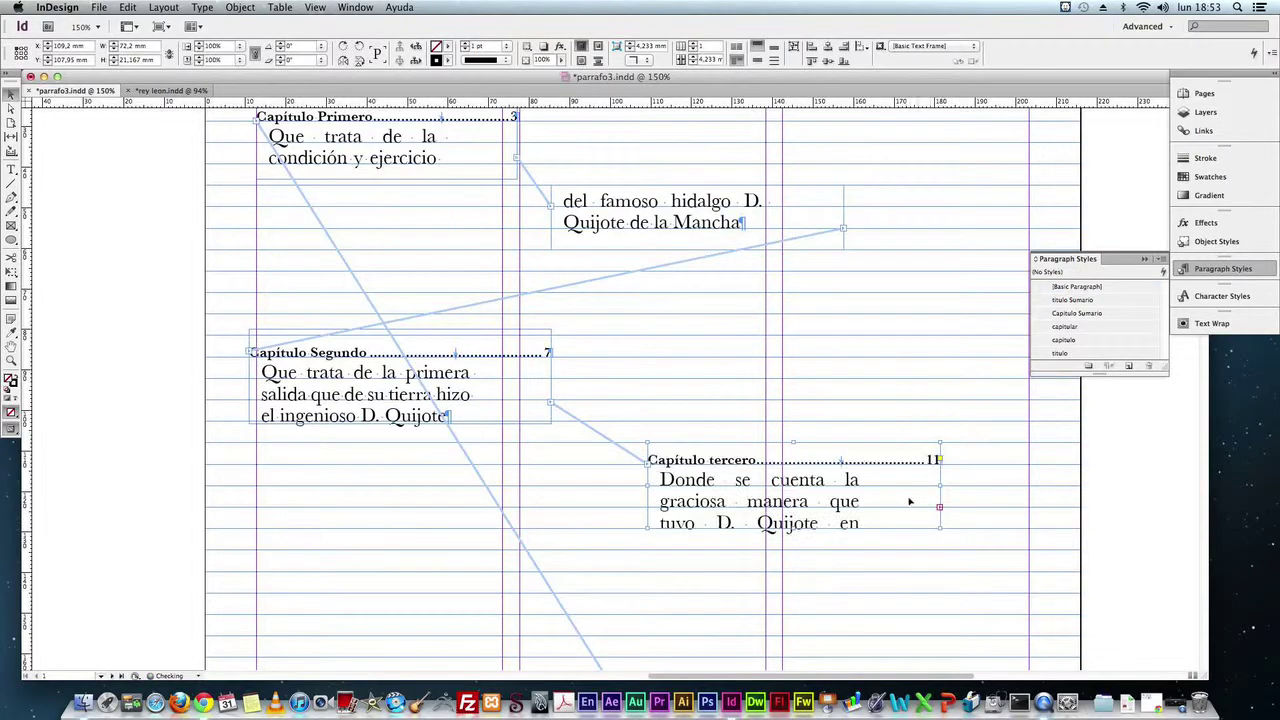
- Thread the Capítulo tercero overflow 'armarse caballero.' into a new frame in the left column below
scroll(909, 505, down, 3)
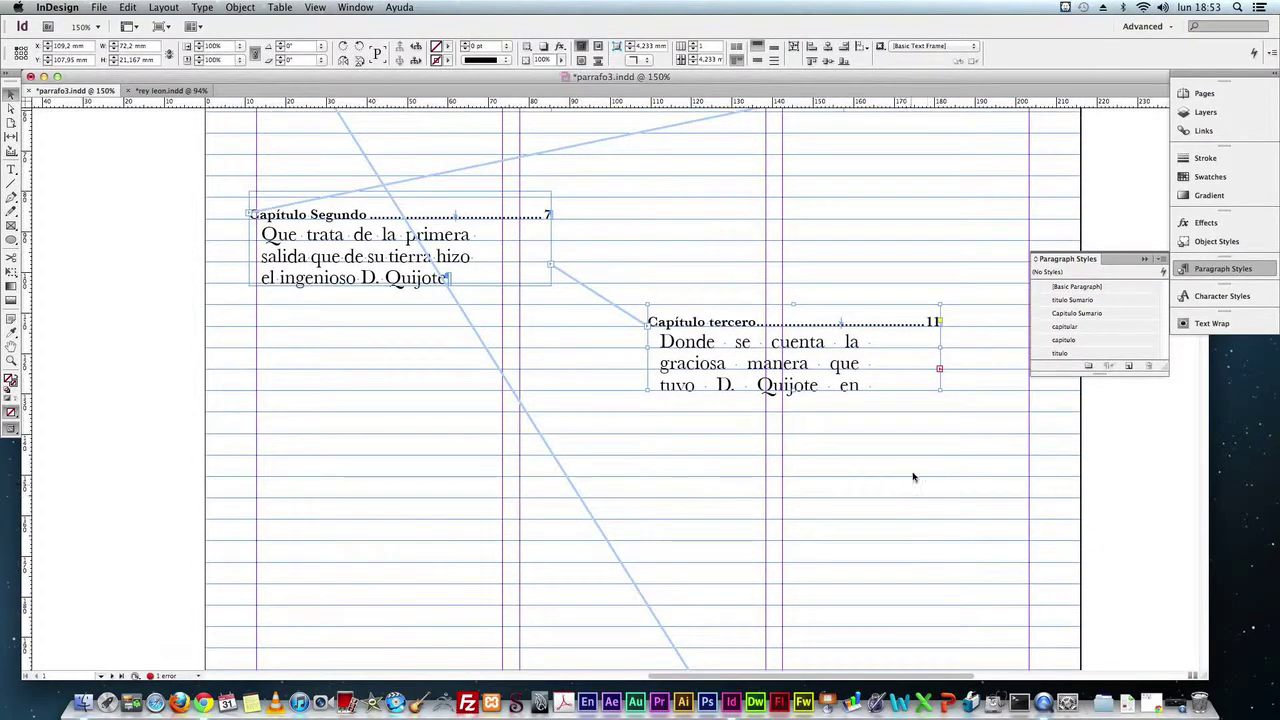
click(939, 372)
mouse_move(586, 446)
mouse_down()
mouse_move(326, 474)
mouse_move(284, 508)
mouse_up()
scroll(675, 505, up, 2)
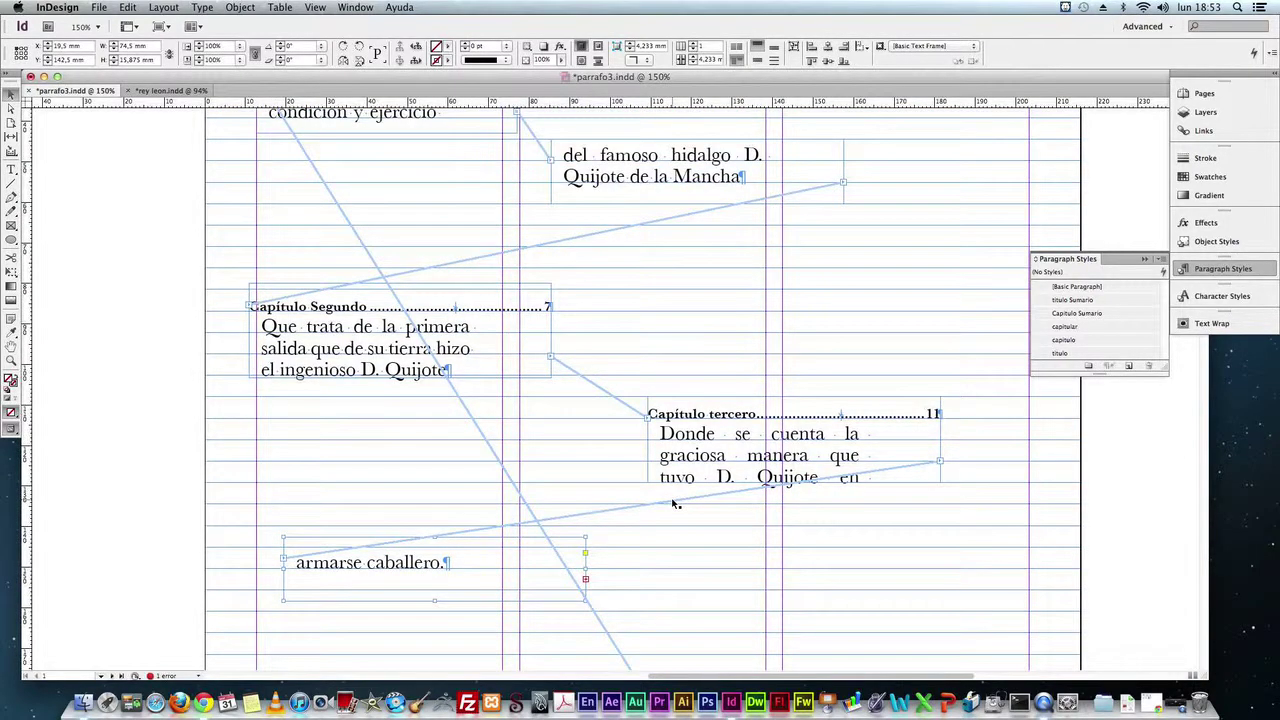
scroll(675, 505, down, 2)
scroll(676, 504, down, 2)
scroll(710, 510, down, 2)
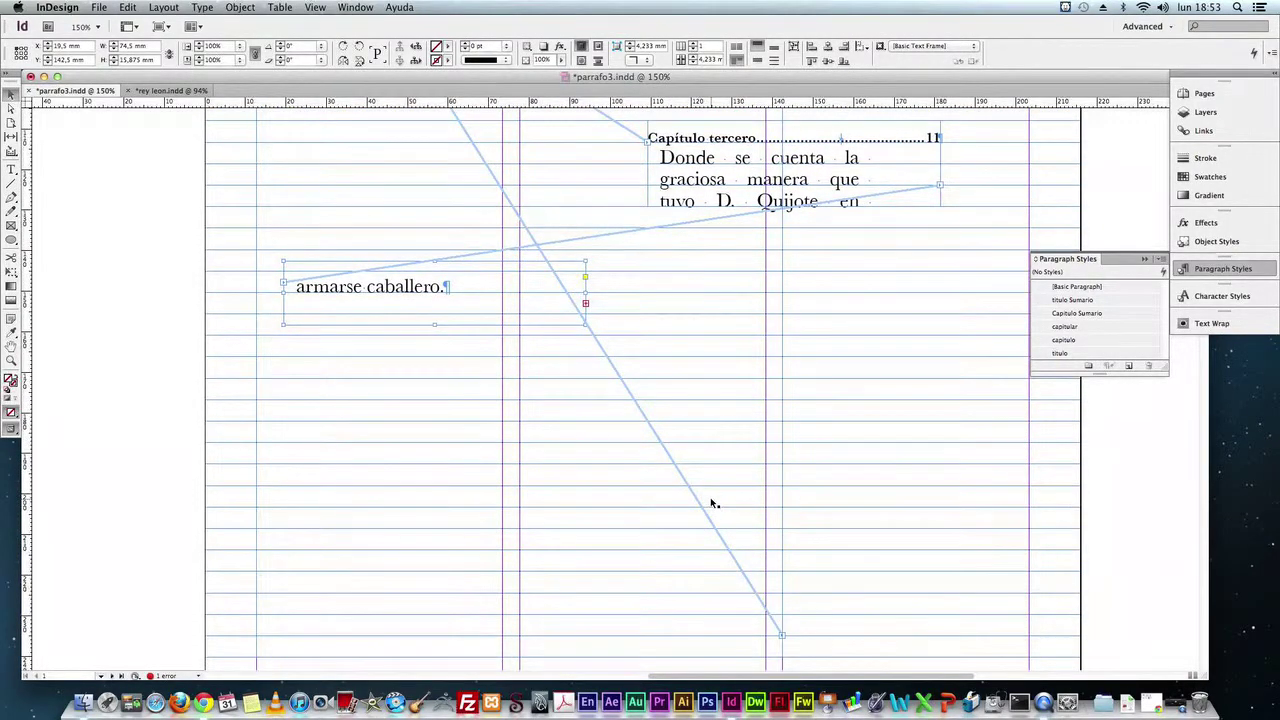
scroll(711, 500, up, 5)
scroll(711, 500, down, 3)
scroll(711, 500, up, 3)
scroll(711, 500, up, 3)
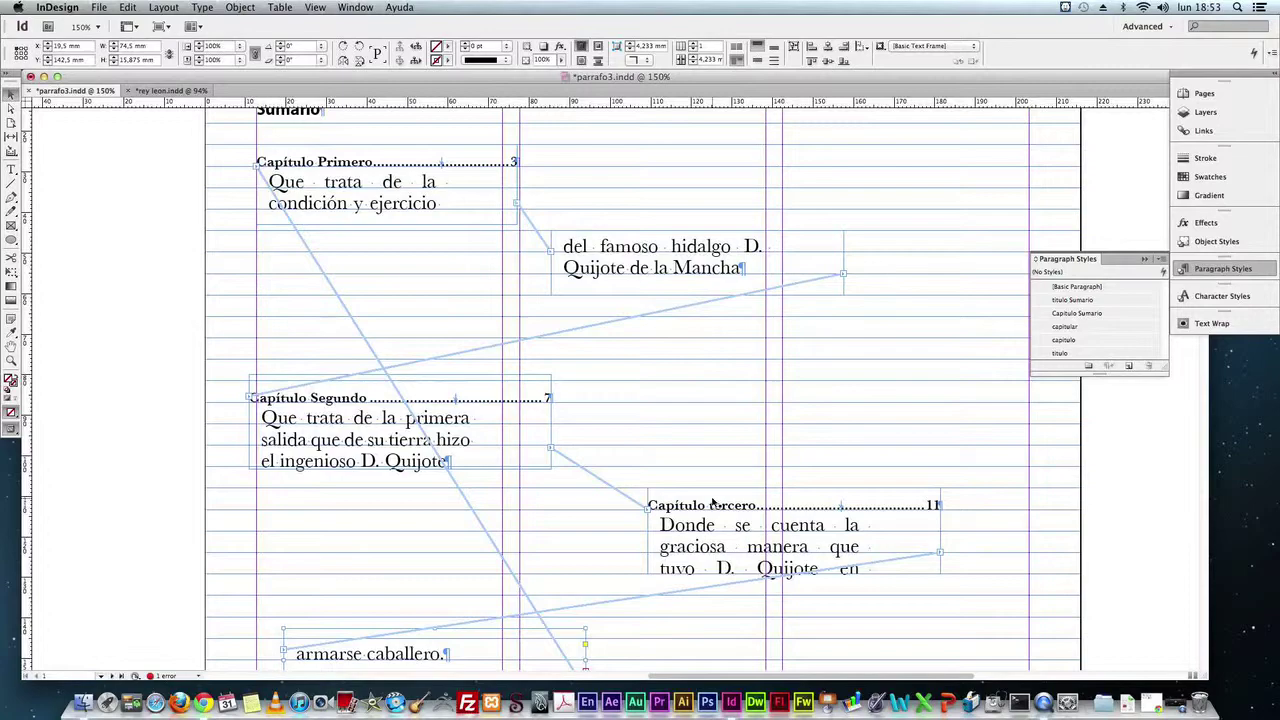
scroll(712, 503, up, 3)
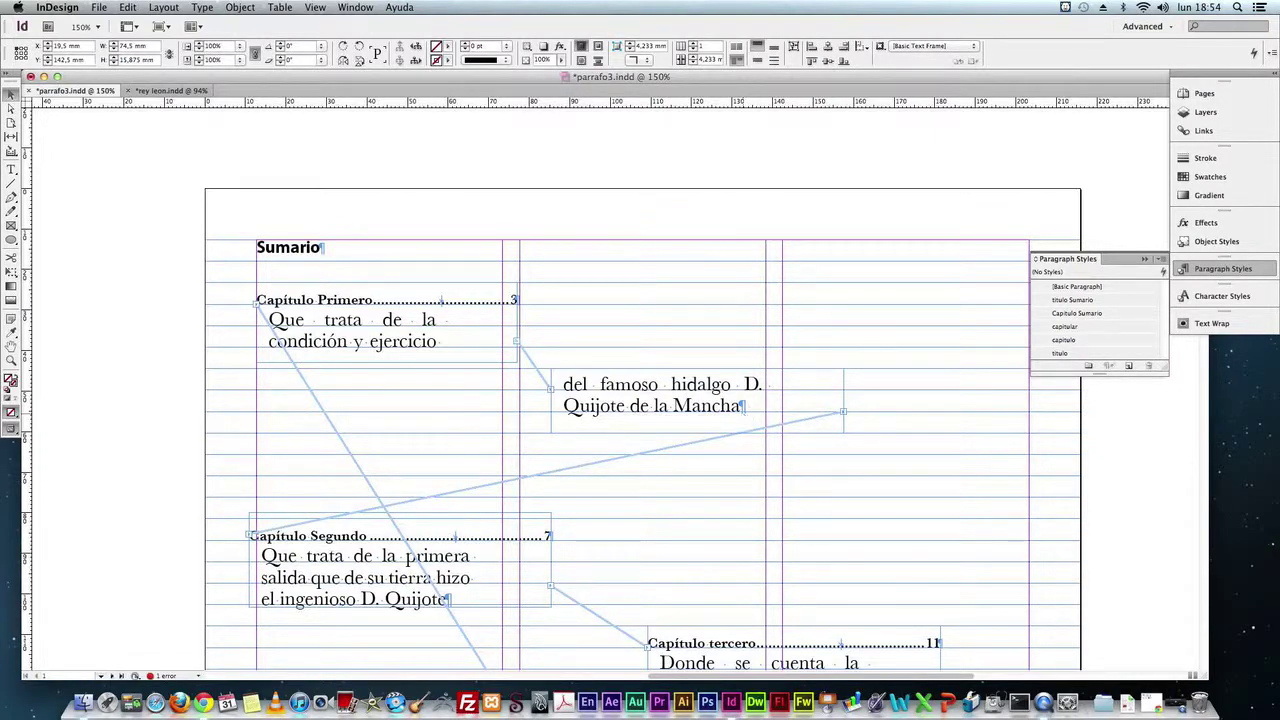
scroll(741, 414, down, 4)
scroll(741, 414, down, 2)
scroll(741, 414, up, 2)
scroll(741, 414, down, 1)
scroll(748, 414, up, 2)
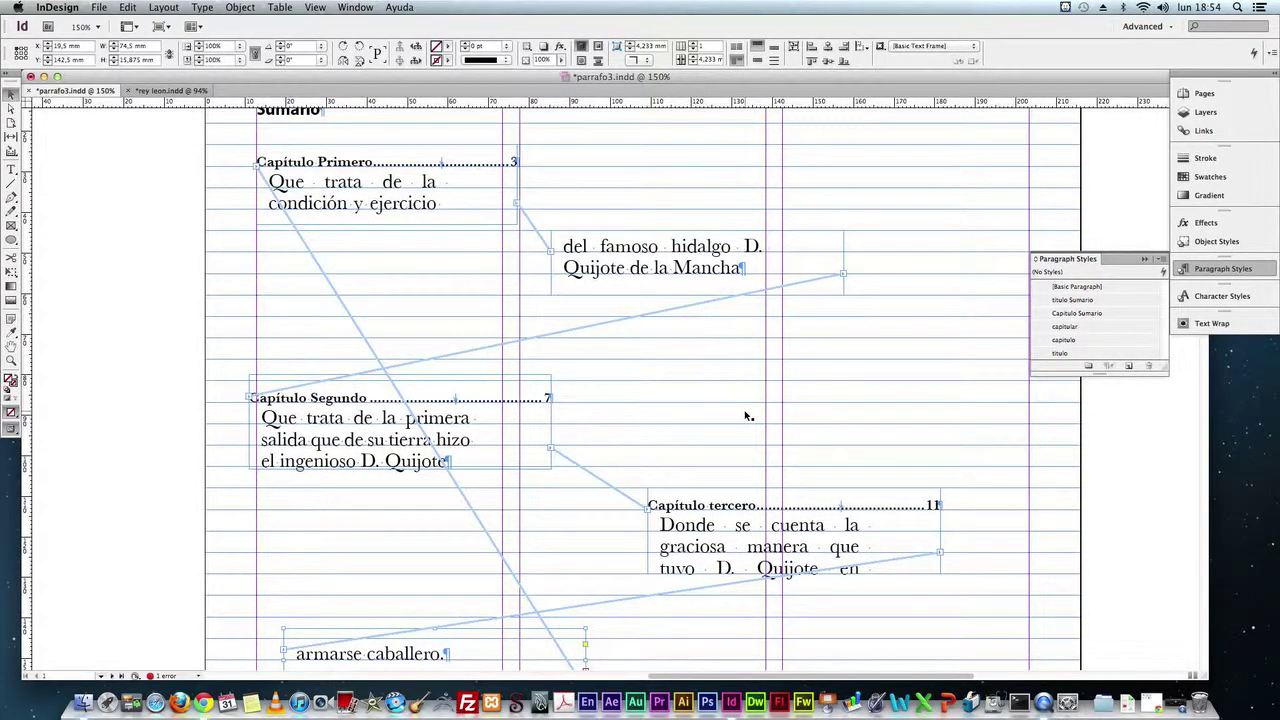
scroll(746, 415, up, 1)
scroll(746, 415, down, 1)
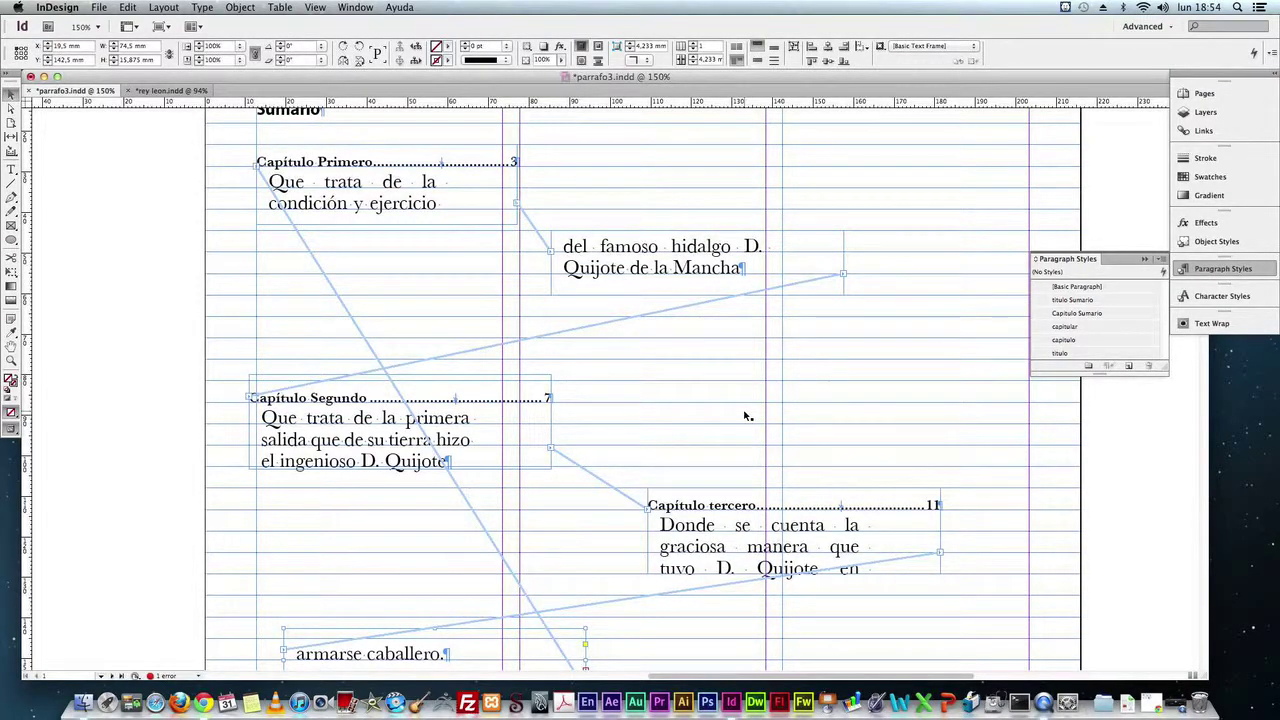
scroll(745, 425, down, 5)
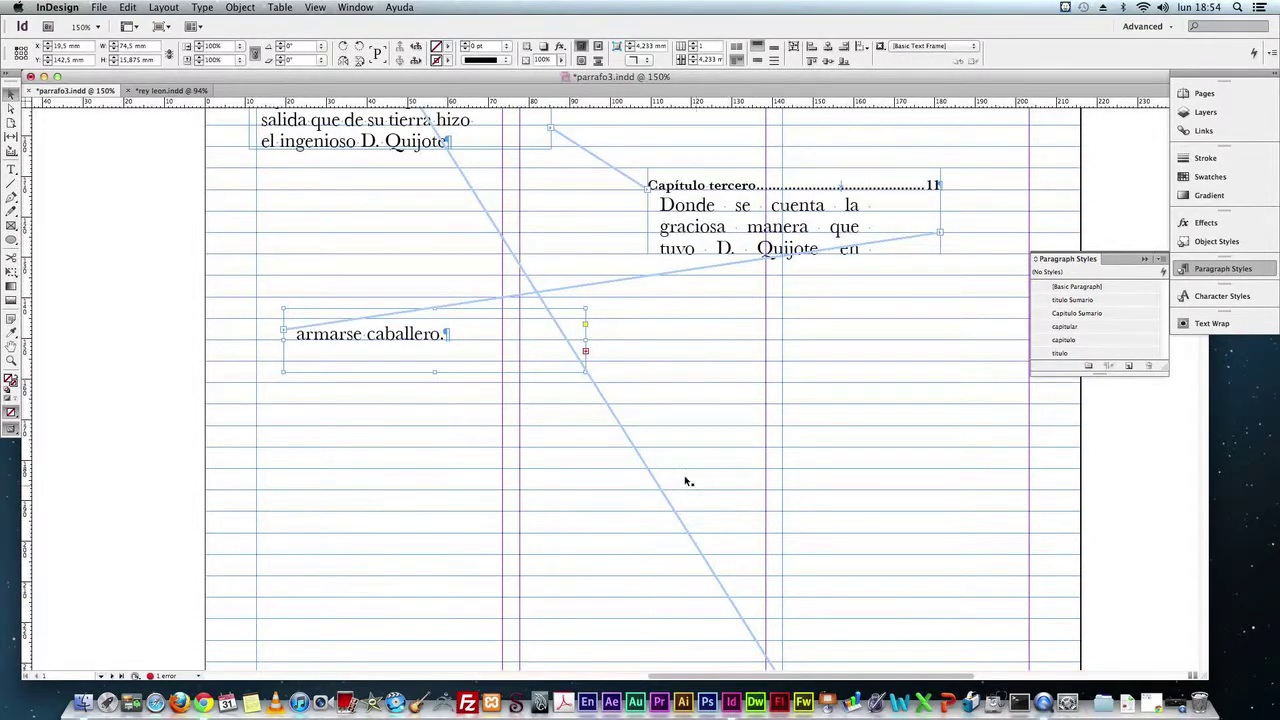
- Thread Capítulo cuarto (page 15) and Capítulo quinto (page 19) into their own new frames
click(586, 351)
drag(638, 354, 1008, 425)
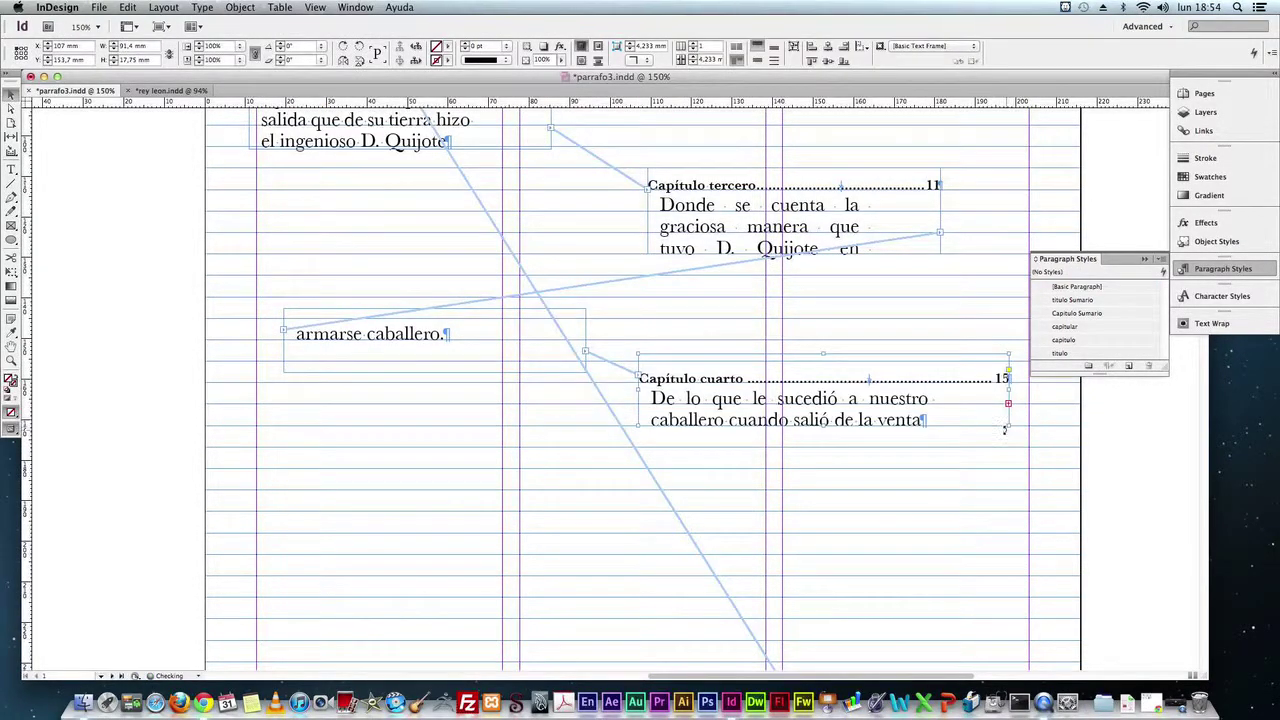
click(1008, 405)
drag(314, 448, 543, 563)
scroll(560, 500, down, 3)
drag(539, 417, 591, 419)
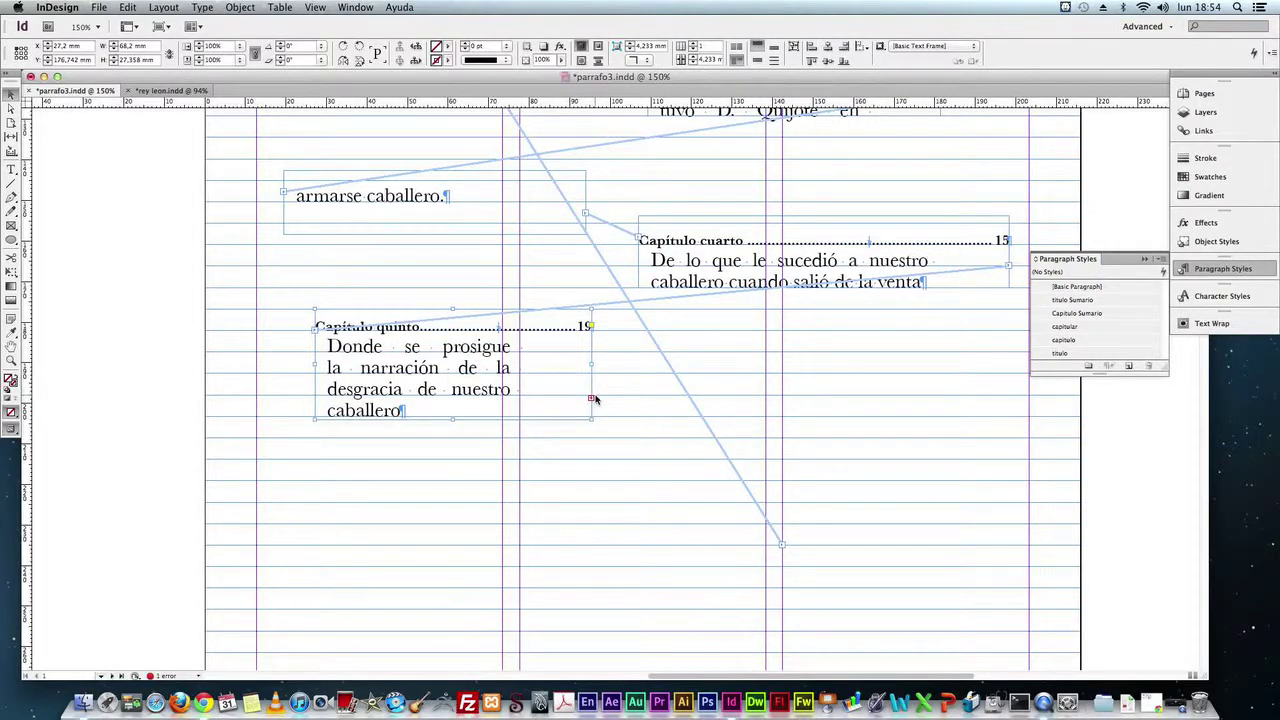
- Thread Capítulo sexto (page 21), its overflow, and Capítulo séptimo (page 25) into new frames
click(590, 398)
drag(684, 416, 1008, 500)
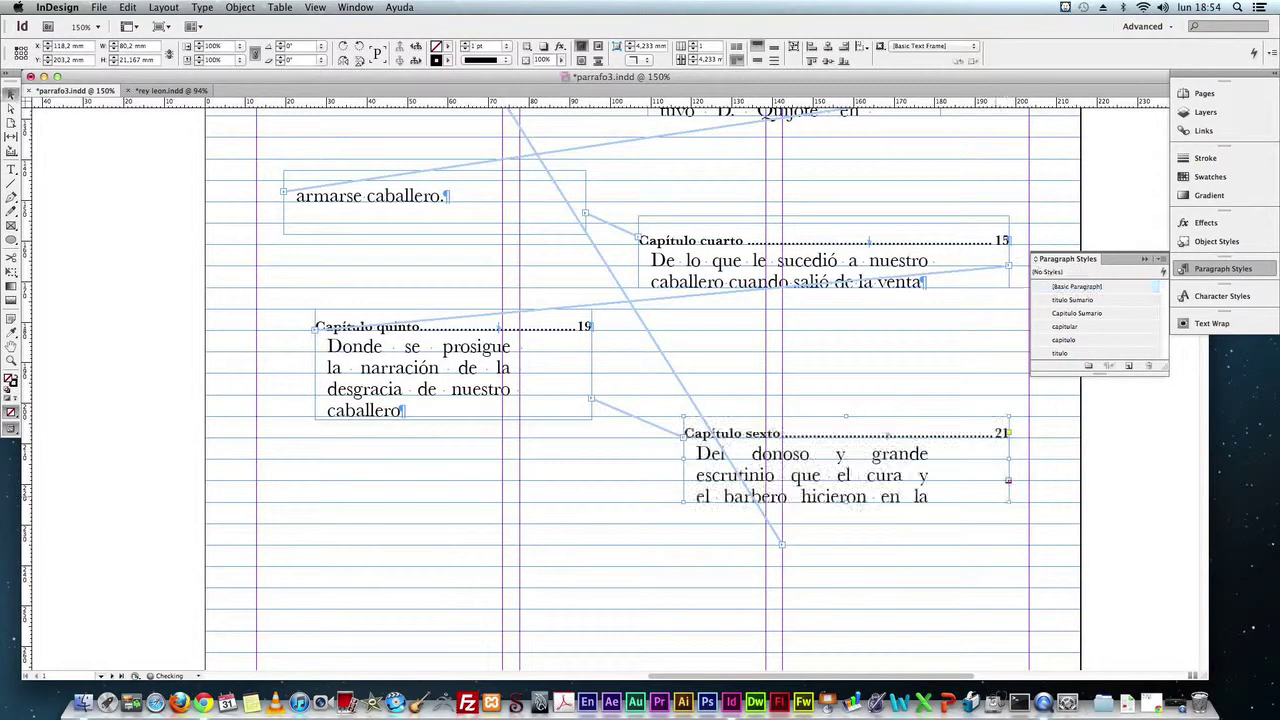
scroll(1015, 460, down, 2)
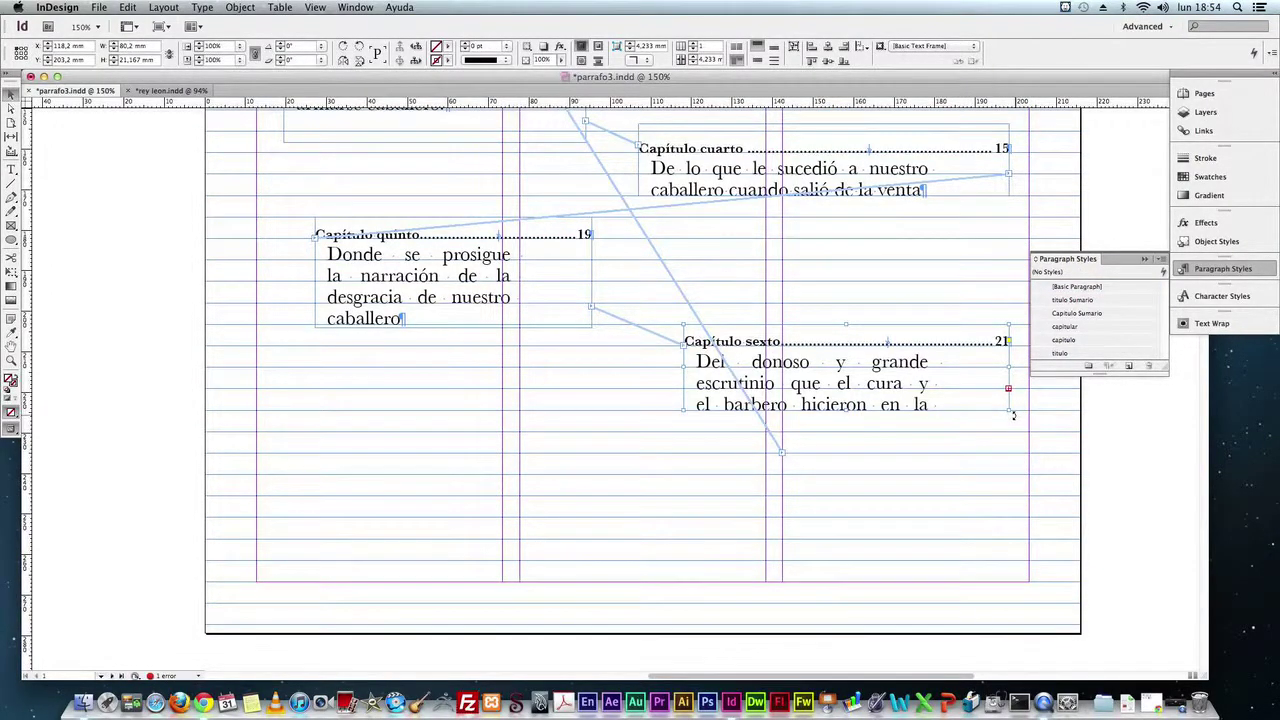
click(1008, 389)
drag(290, 432, 567, 542)
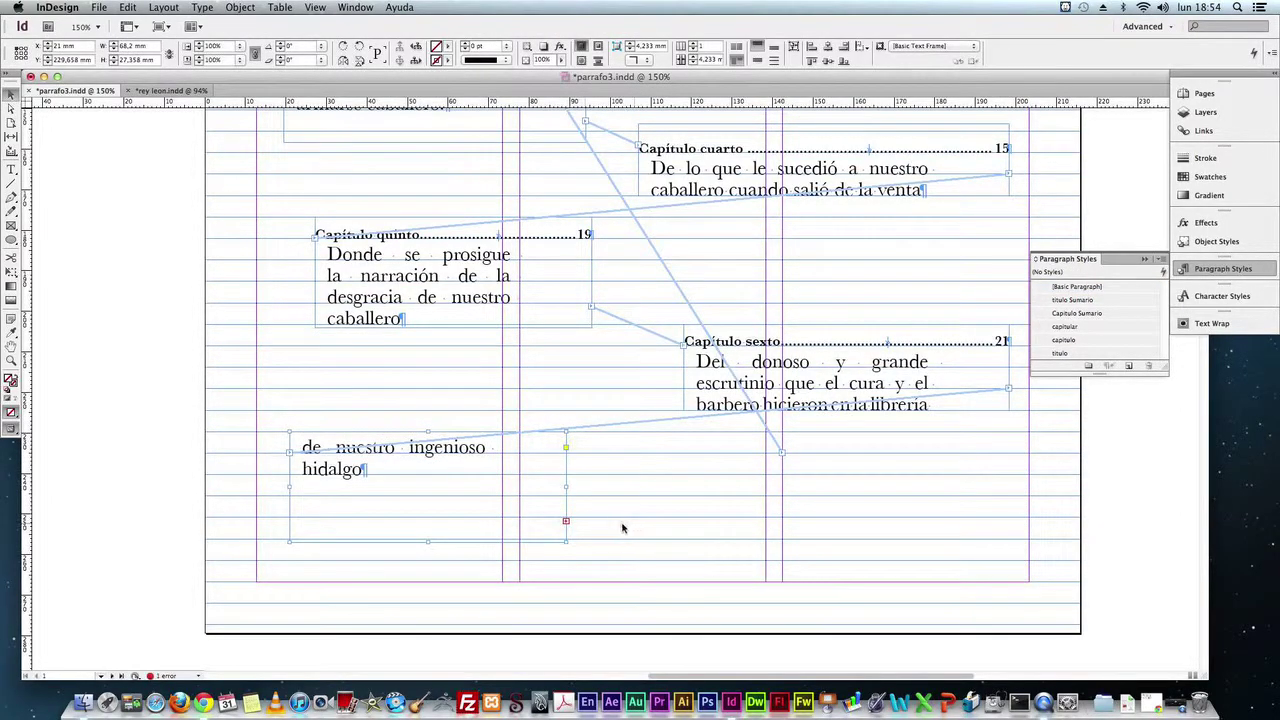
click(566, 522)
drag(678, 496, 984, 574)
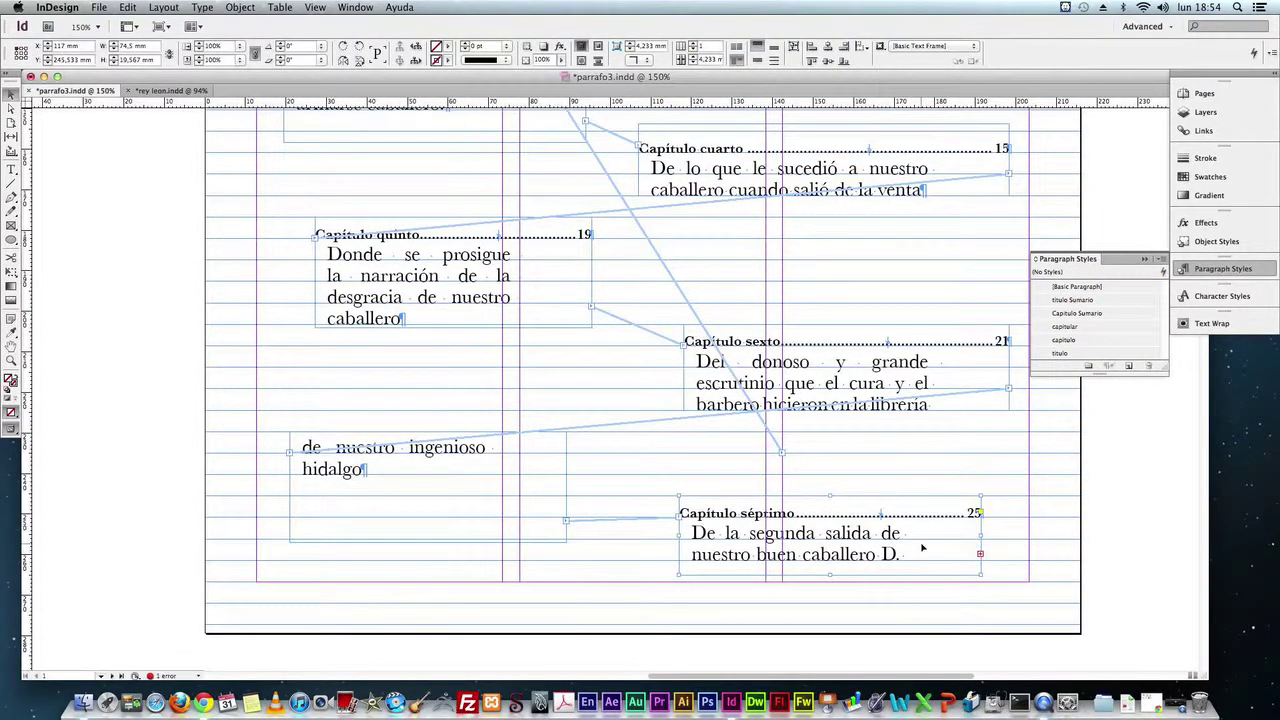
scroll(908, 527, up, 4)
scroll(900, 518, up, 3)
scroll(892, 510, up, 1)
scroll(889, 508, up, 2)
scroll(886, 508, up, 3)
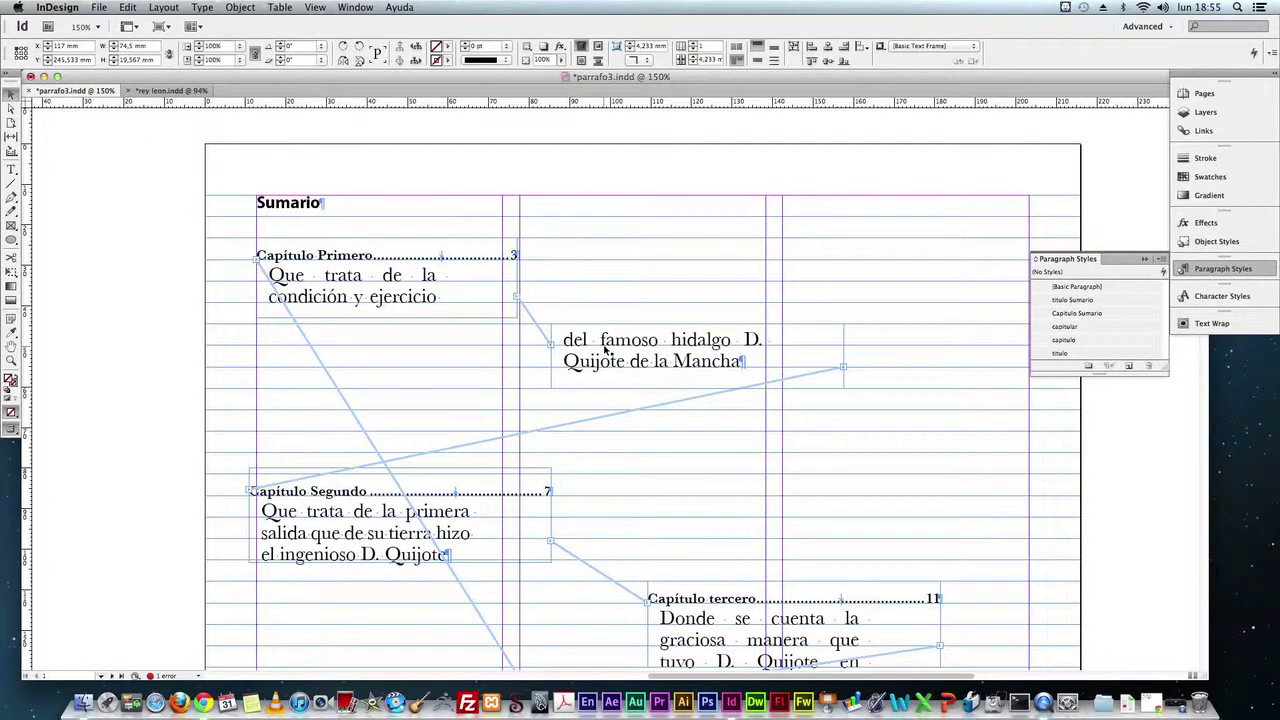
- Raise the 'del famoso hidalgo' frame level with Capítulo Primero's subtitle, then bring QuickTime Player forward
drag(604, 347, 691, 303)
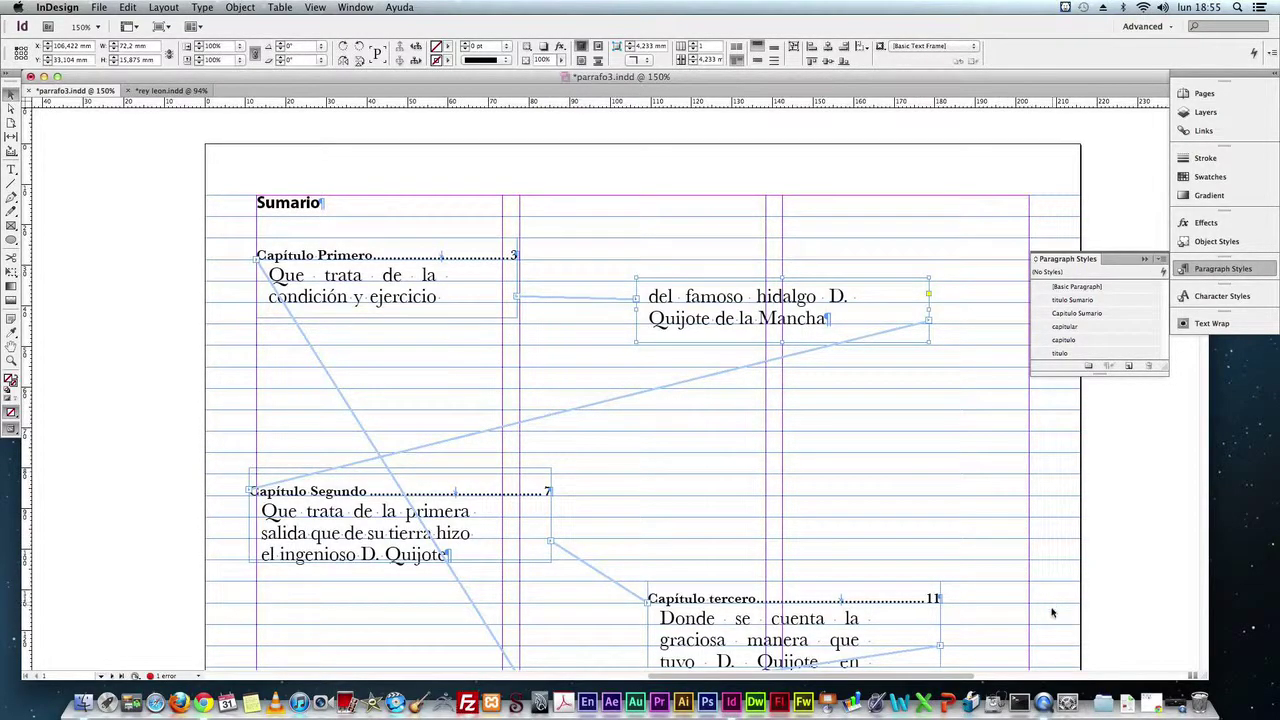
click(1043, 702)
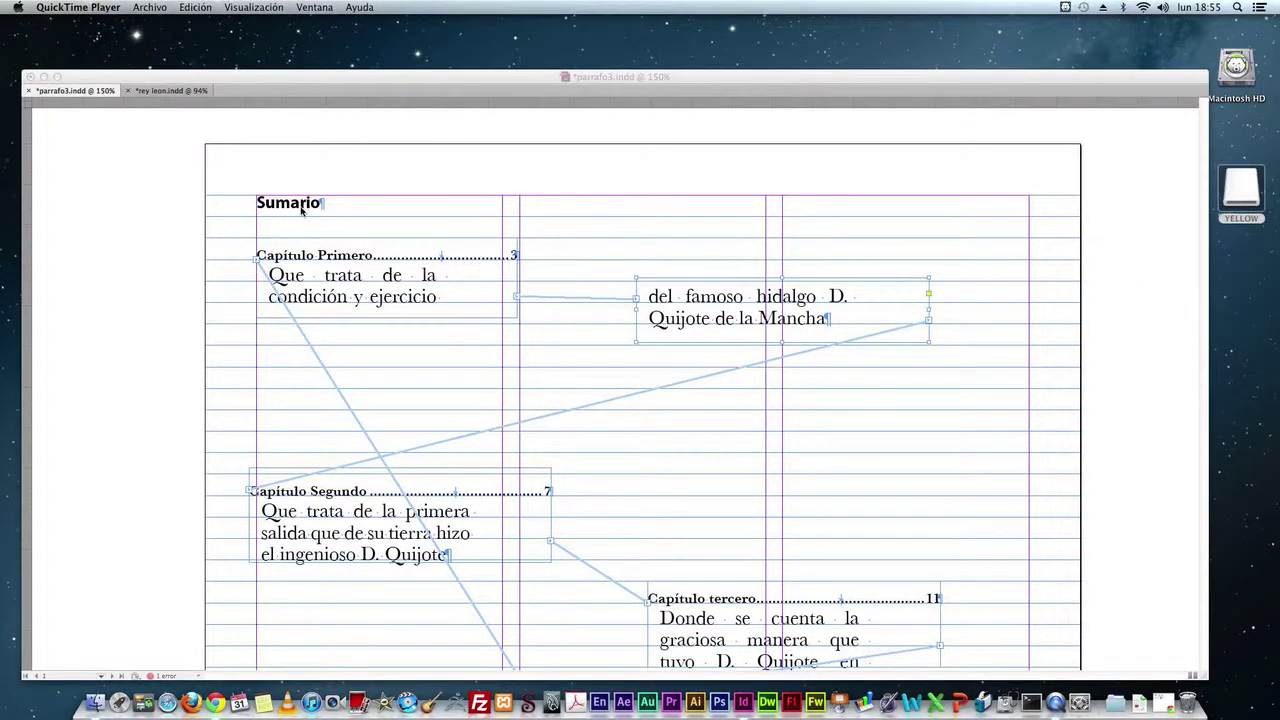